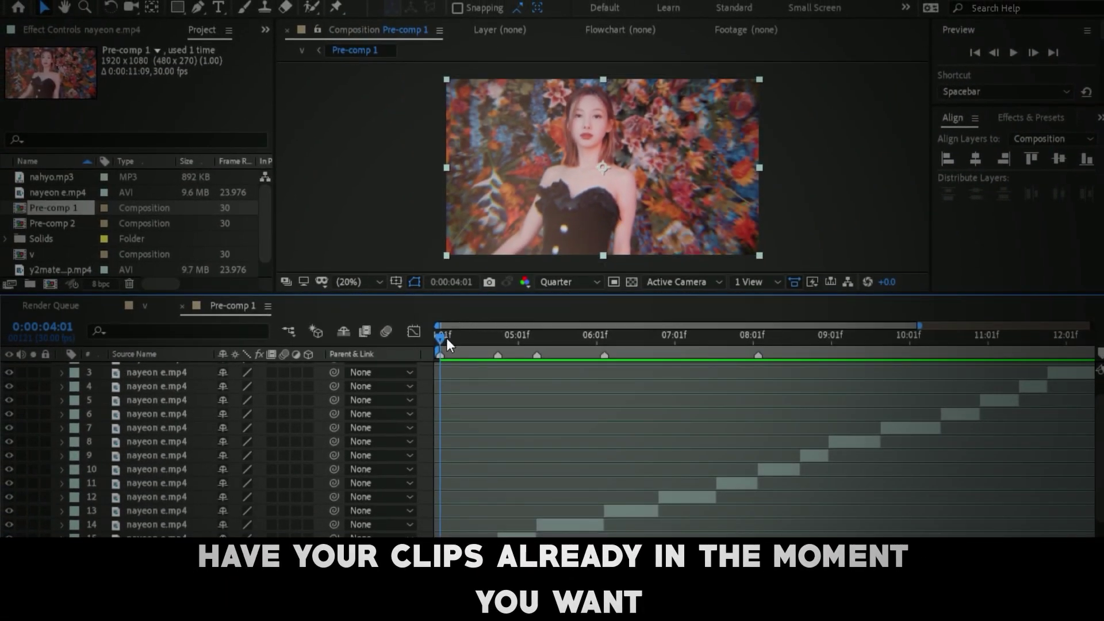
{"action": "left_click_drag", "start_coordinate": [441, 335], "coordinate": [799, 347]}
{"action": "key", "text": "space"}
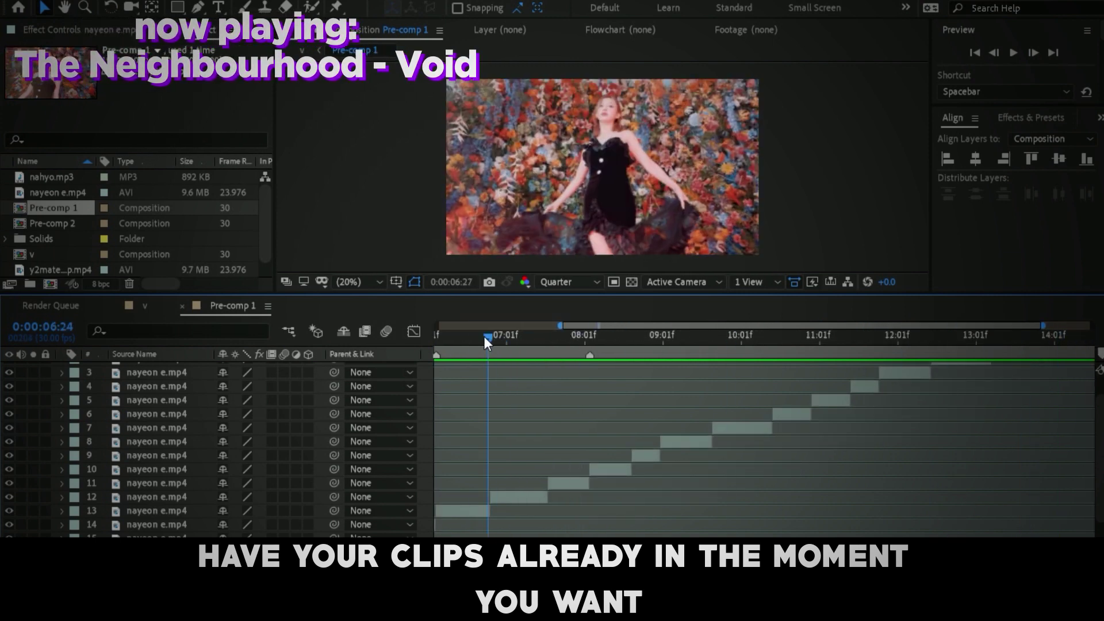
{"action": "scroll", "coordinate": [466, 396], "scroll_direction": "down", "scroll_amount": 1}
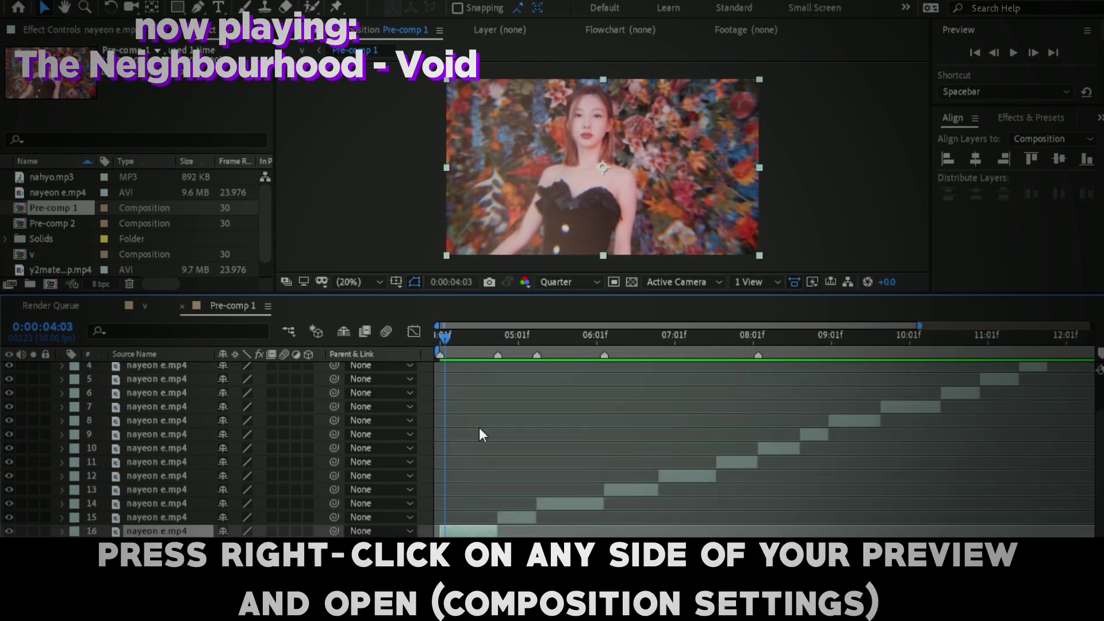
{"action": "left_click_drag", "start_coordinate": [442, 339], "coordinate": [432, 368]}
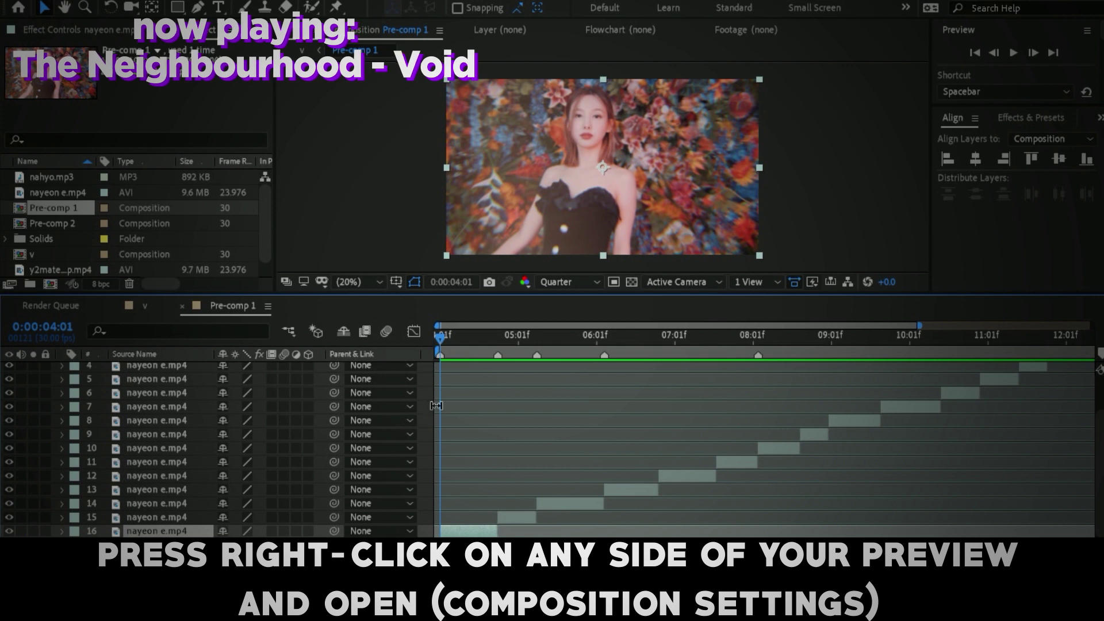
Step: In Composition Settings' Advanced tab, set shutter angle 350°, phase 0°, 64 samples and adaptive limit 250
{"action": "right_click", "coordinate": [387, 196]}
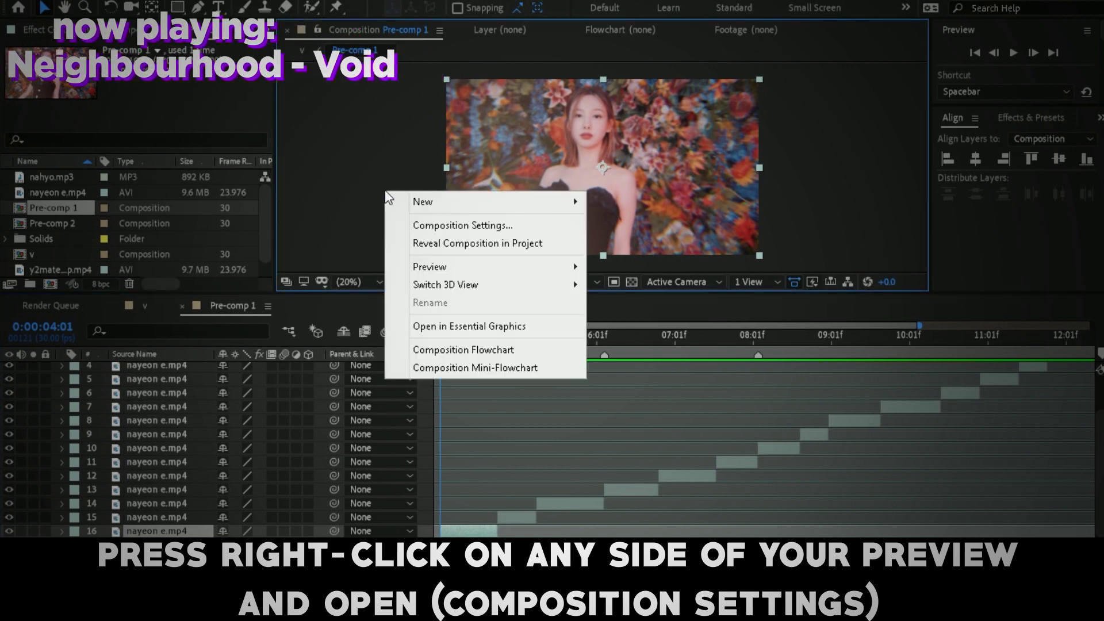
{"action": "right_click", "coordinate": [424, 123]}
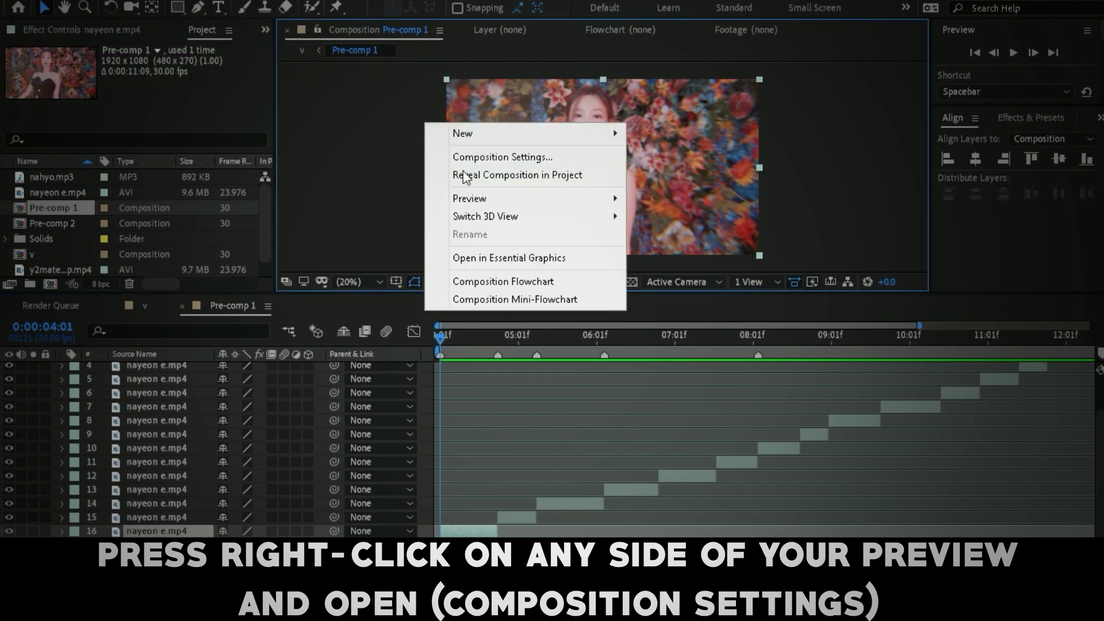
{"action": "left_click", "coordinate": [521, 157]}
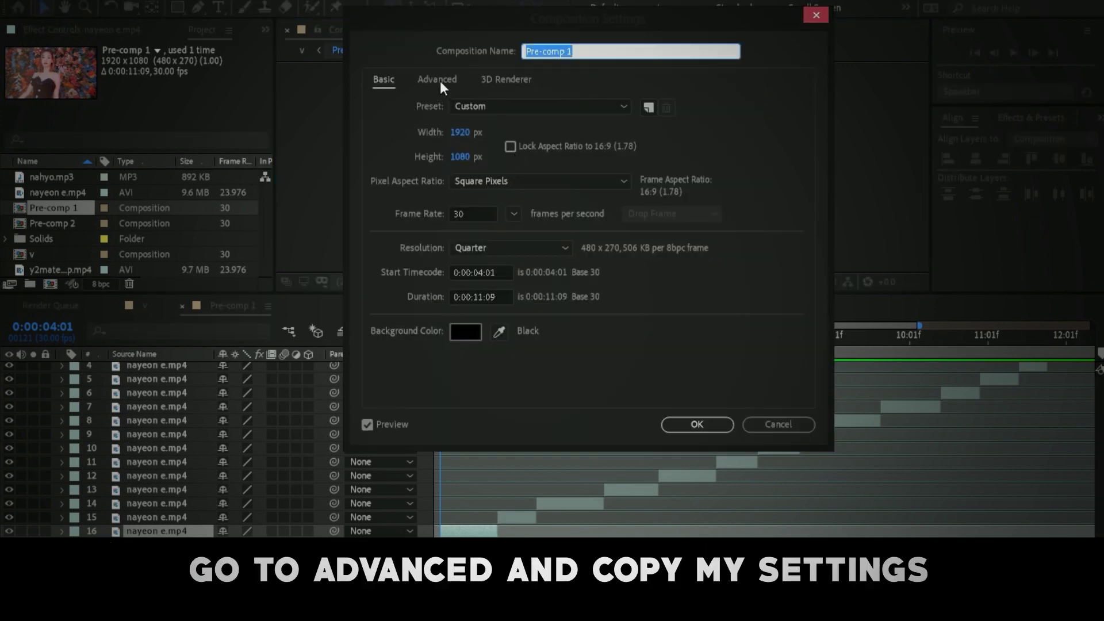
{"action": "left_click", "coordinate": [441, 82]}
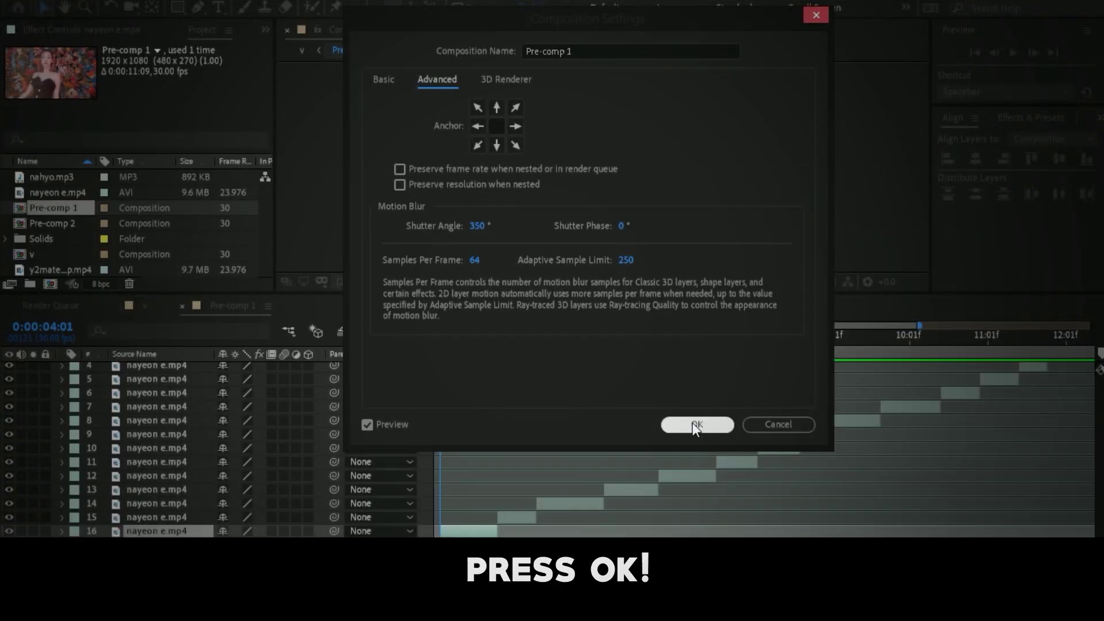
{"action": "left_click", "coordinate": [693, 424]}
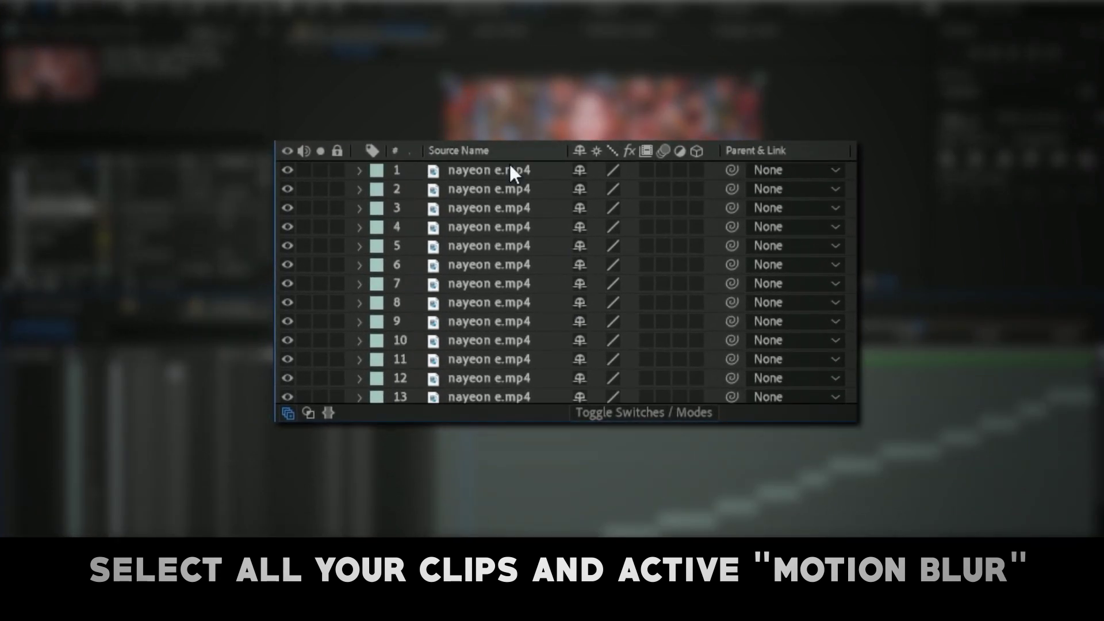
Step: Select all the clip layers and add a new Null Object to Pre-comp 1
{"action": "key", "text": "ctrl+a"}
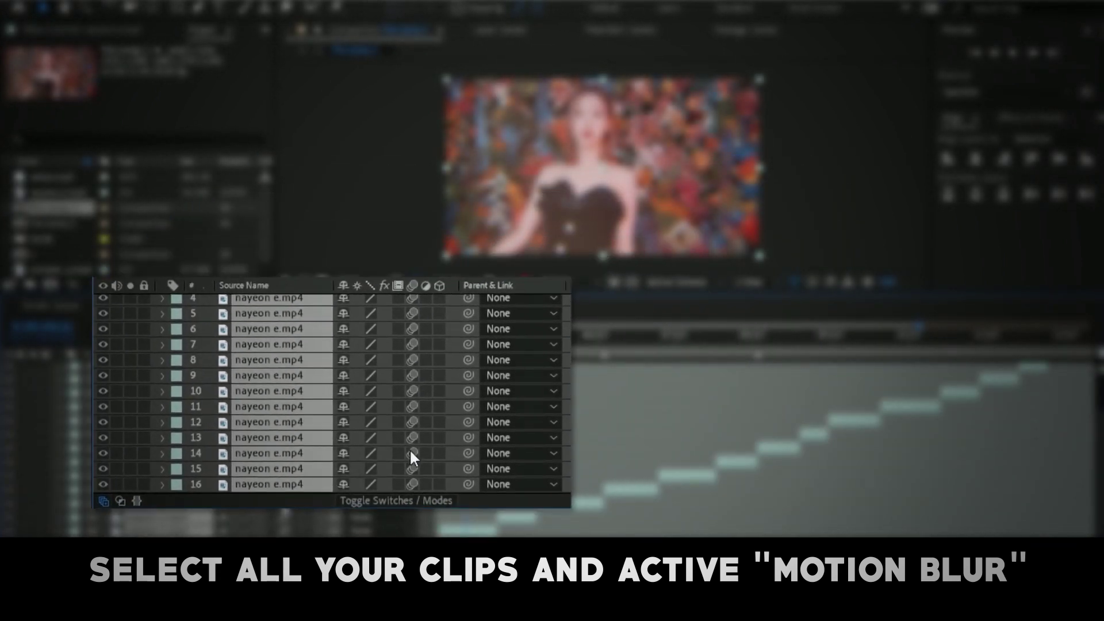
{"action": "right_click", "coordinate": [423, 368]}
{"action": "mouse_move", "coordinate": [484, 197]}
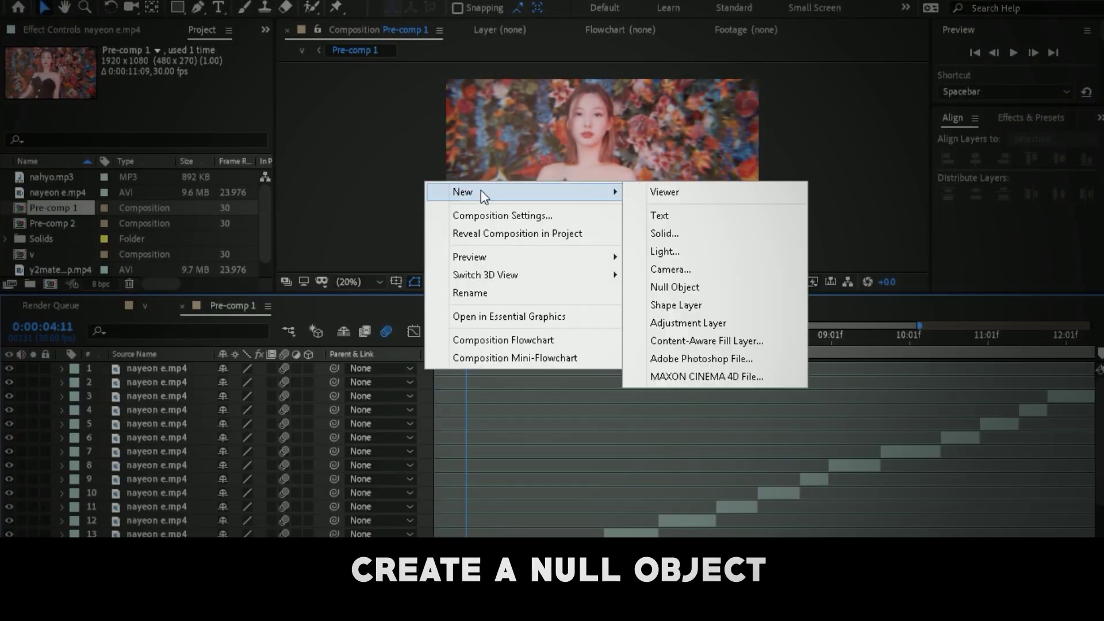
{"action": "left_click", "coordinate": [706, 292]}
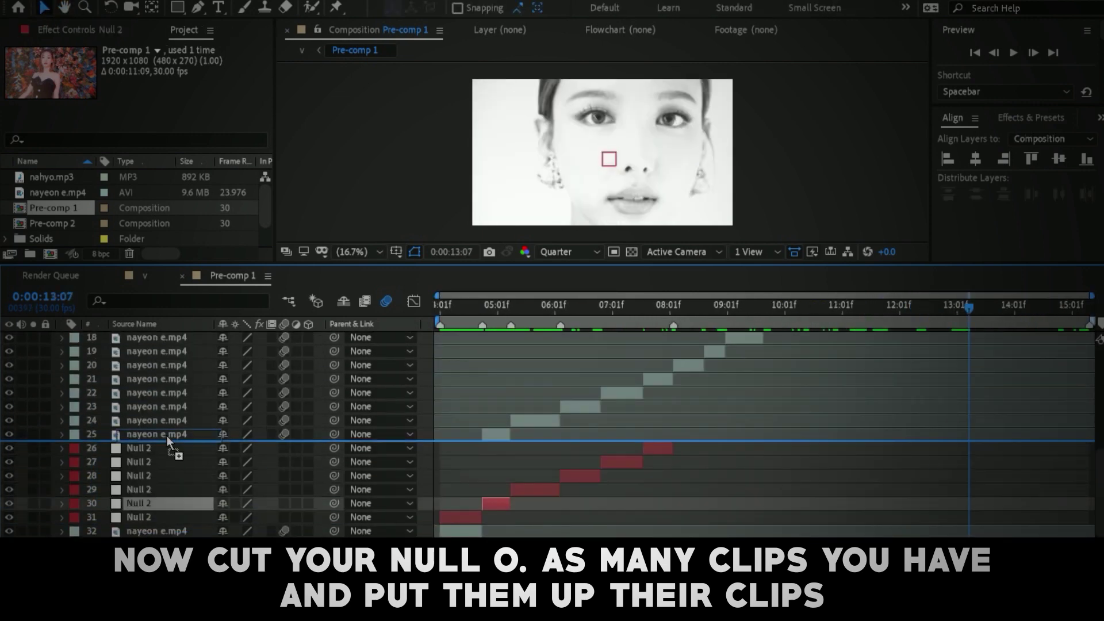
Step: Drag the Null 2 layers so each sits directly above its matching nayeon e.mp4 clip
{"action": "left_click_drag", "start_coordinate": [167, 436], "coordinate": [159, 487]}
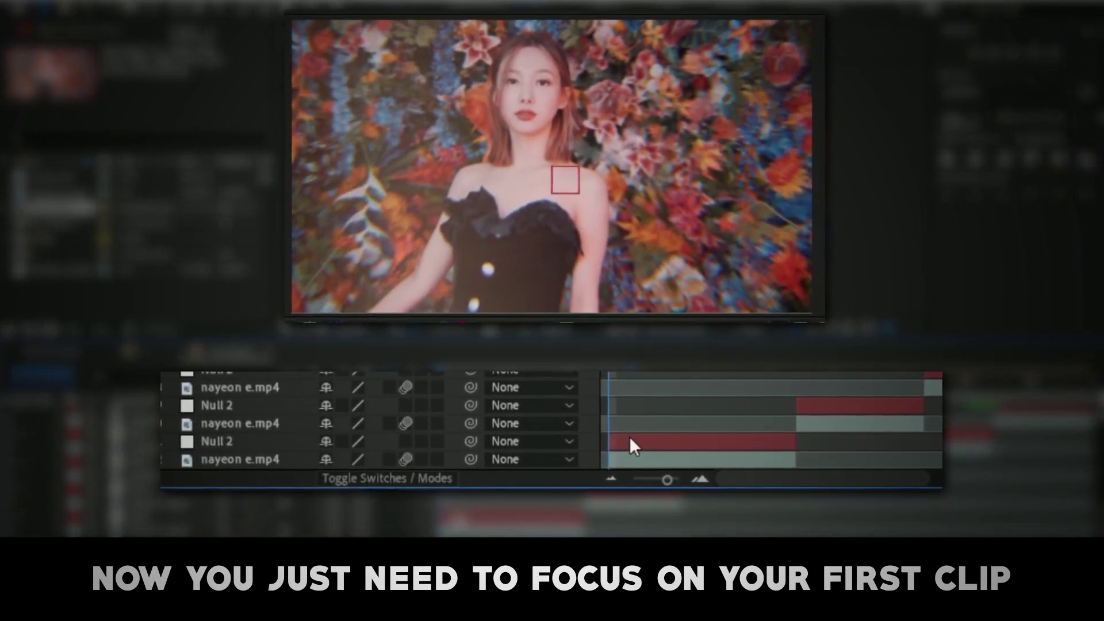
Step: Parent the bottom clip to Null 2 and ease the null's Scale from 450% to 100% across the clip
{"action": "left_click_drag", "start_coordinate": [470, 459], "coordinate": [264, 446]}
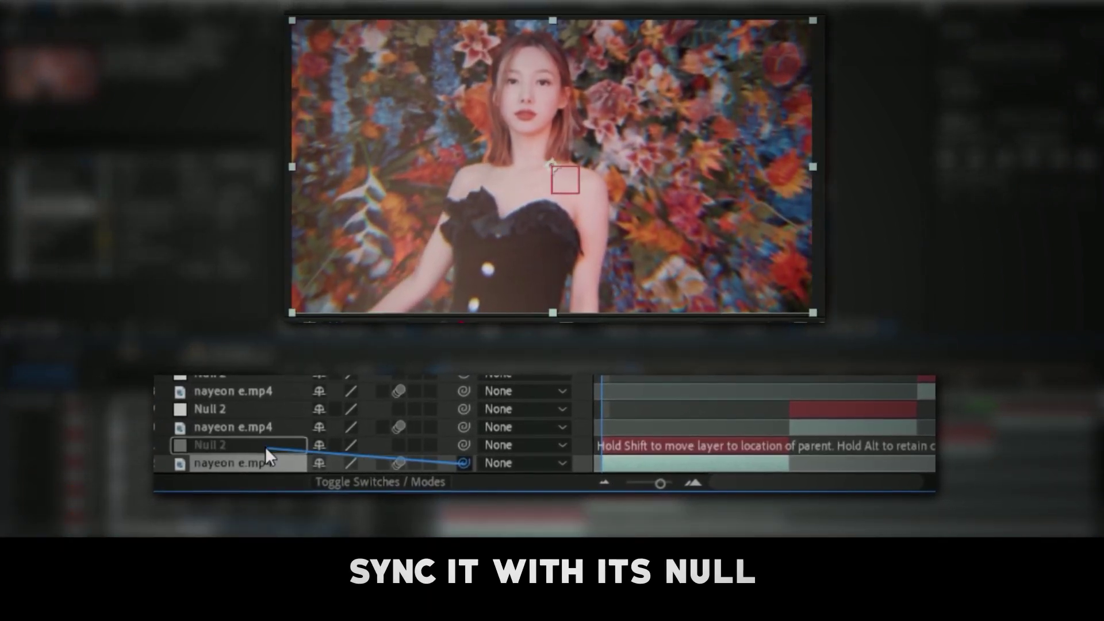
{"action": "left_click", "coordinate": [190, 445]}
{"action": "key", "text": "s"}
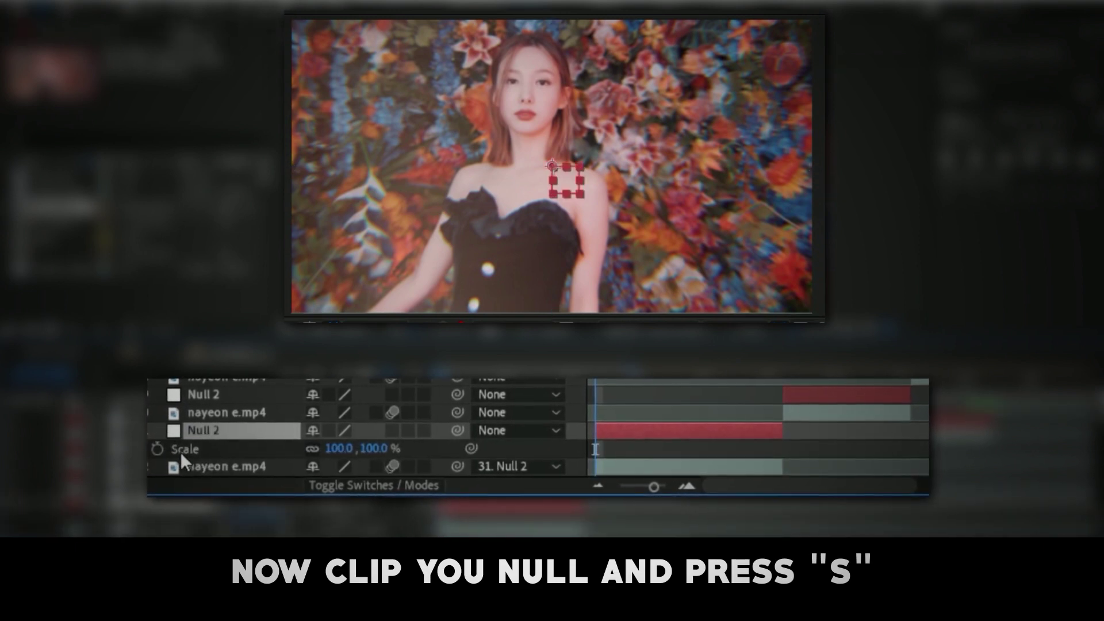
{"action": "left_click", "coordinate": [157, 449]}
{"action": "left_click_drag", "start_coordinate": [592, 448], "coordinate": [775, 449]}
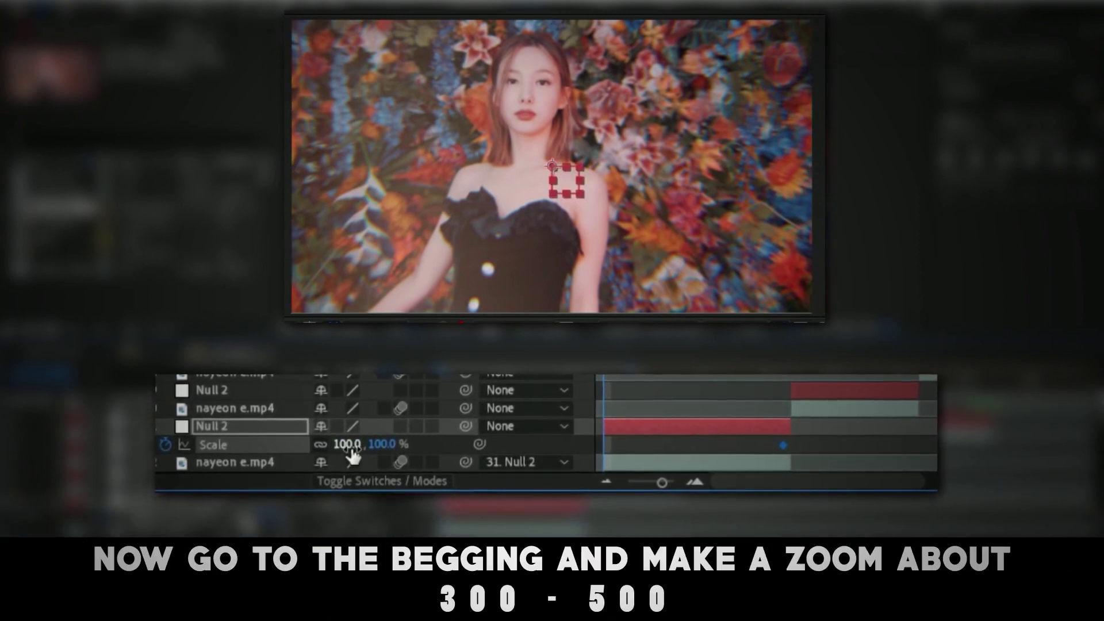
{"action": "left_click", "coordinate": [348, 445]}
{"action": "type", "text": "450"}
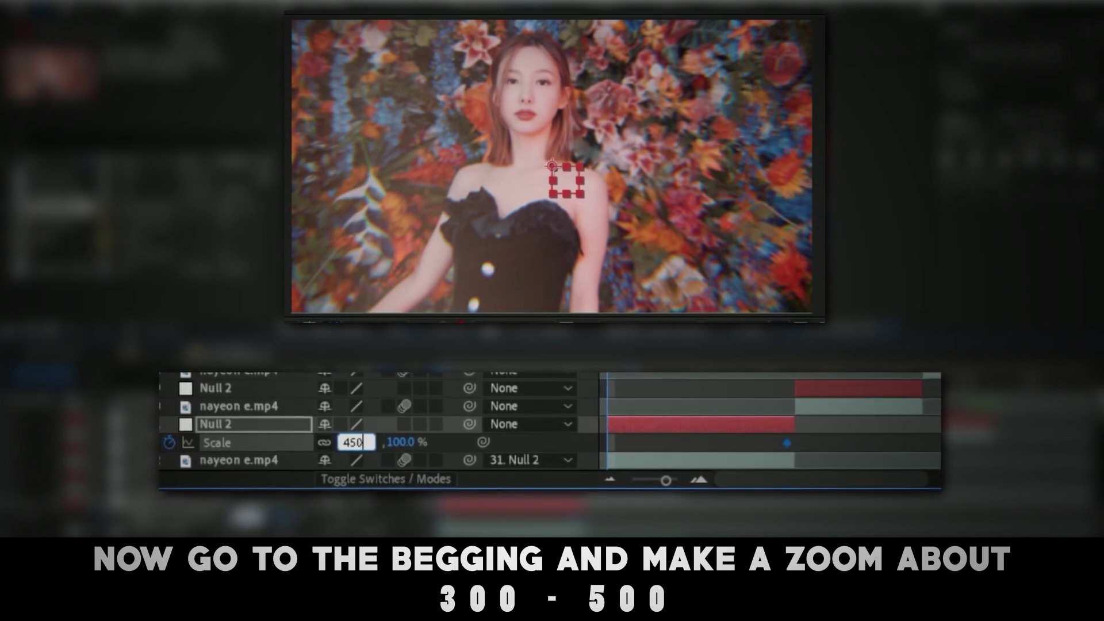
{"action": "key", "text": "Return"}
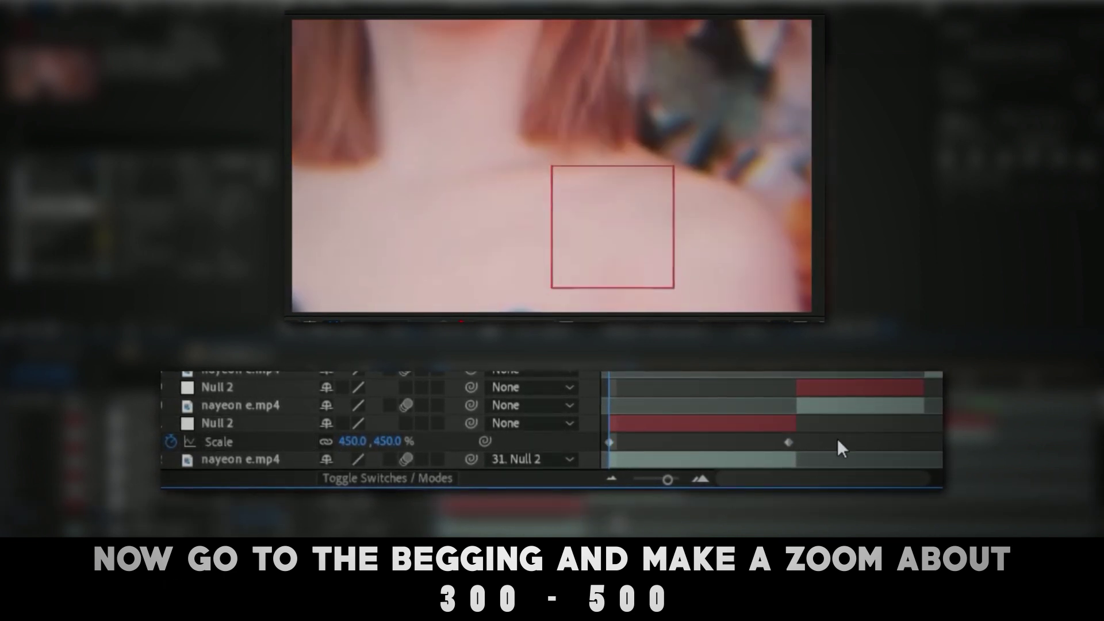
{"action": "left_click_drag", "start_coordinate": [846, 440], "coordinate": [598, 460]}
{"action": "key", "text": "F9"}
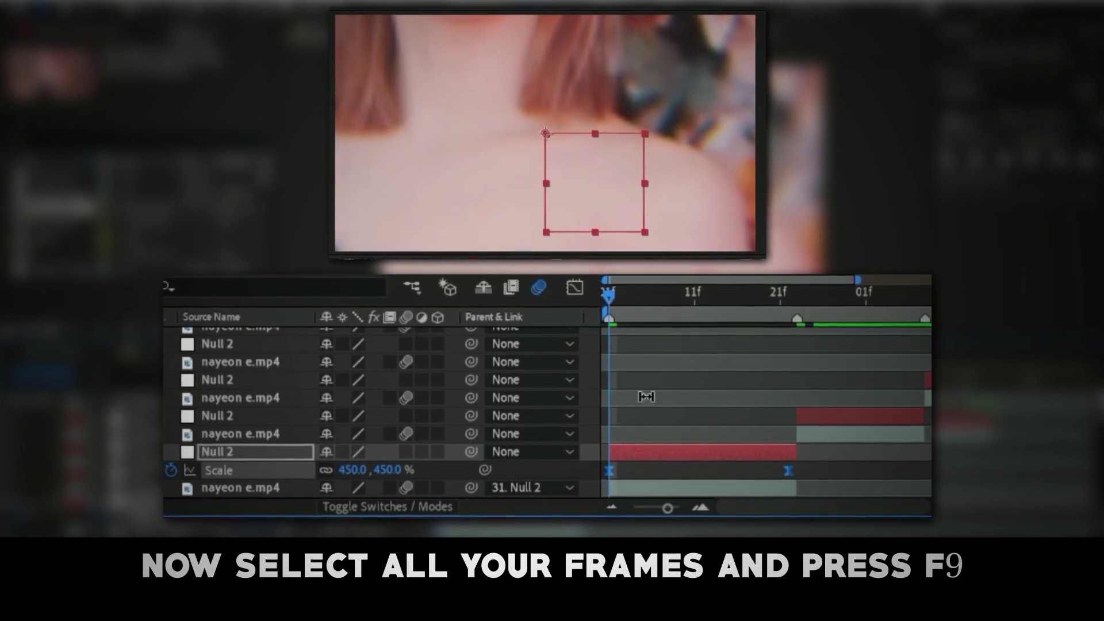
Step: In the Graph Editor, steepen the Scale drop from 450%, lengthen the ease into 100%, then scrub to check
{"action": "left_click", "coordinate": [574, 288]}
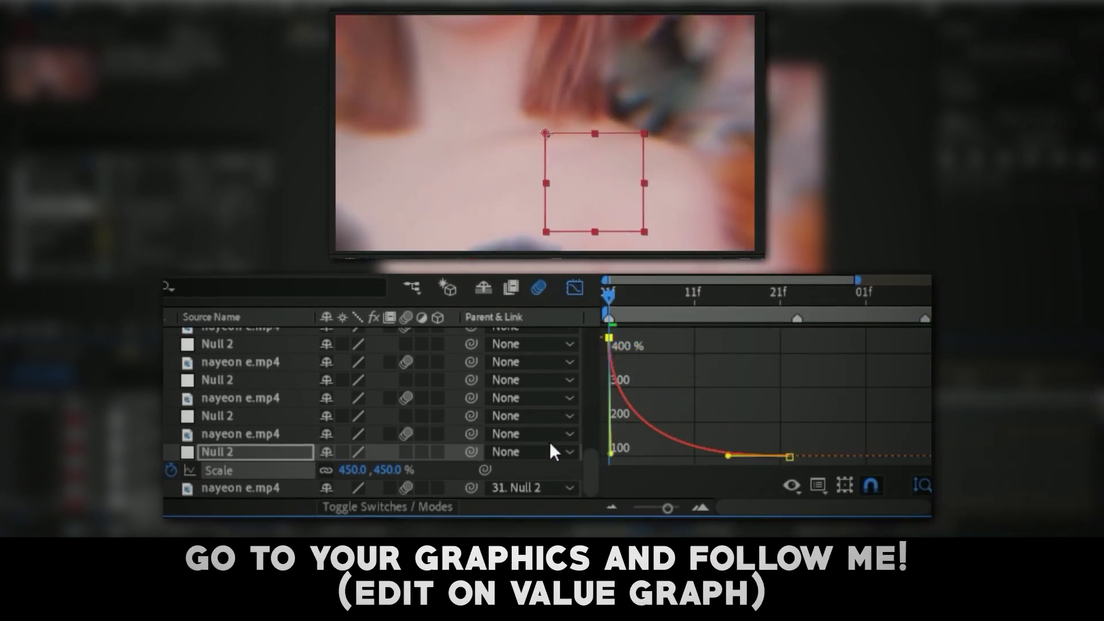
{"action": "left_click_drag", "start_coordinate": [624, 452], "coordinate": [538, 451]}
{"action": "left_click_drag", "start_coordinate": [731, 389], "coordinate": [869, 475]}
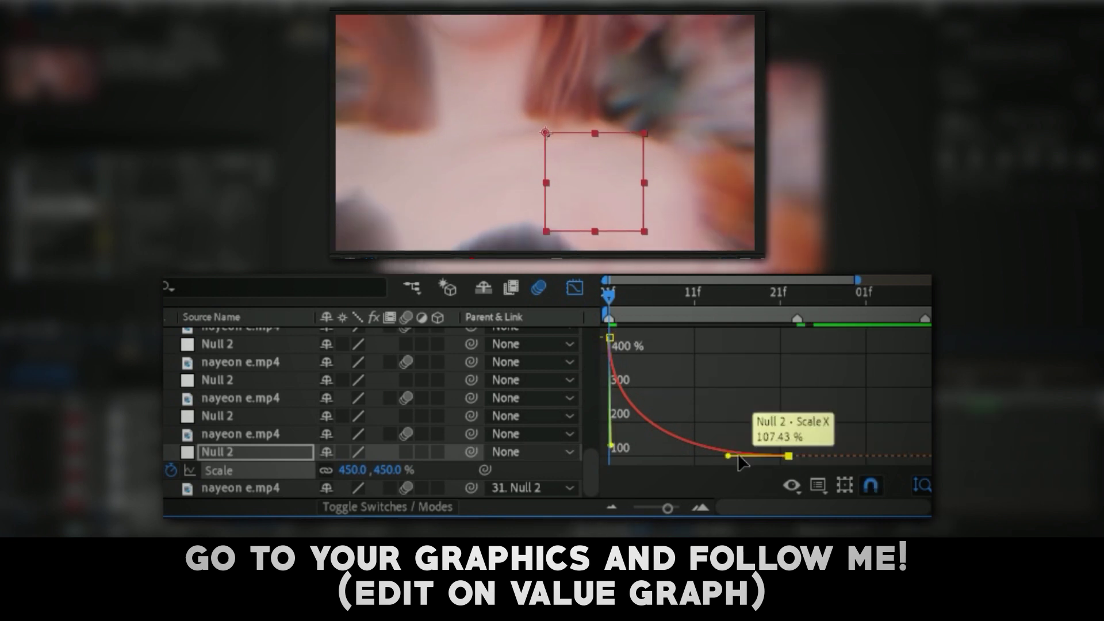
{"action": "left_click_drag", "start_coordinate": [643, 468], "coordinate": [637, 467]}
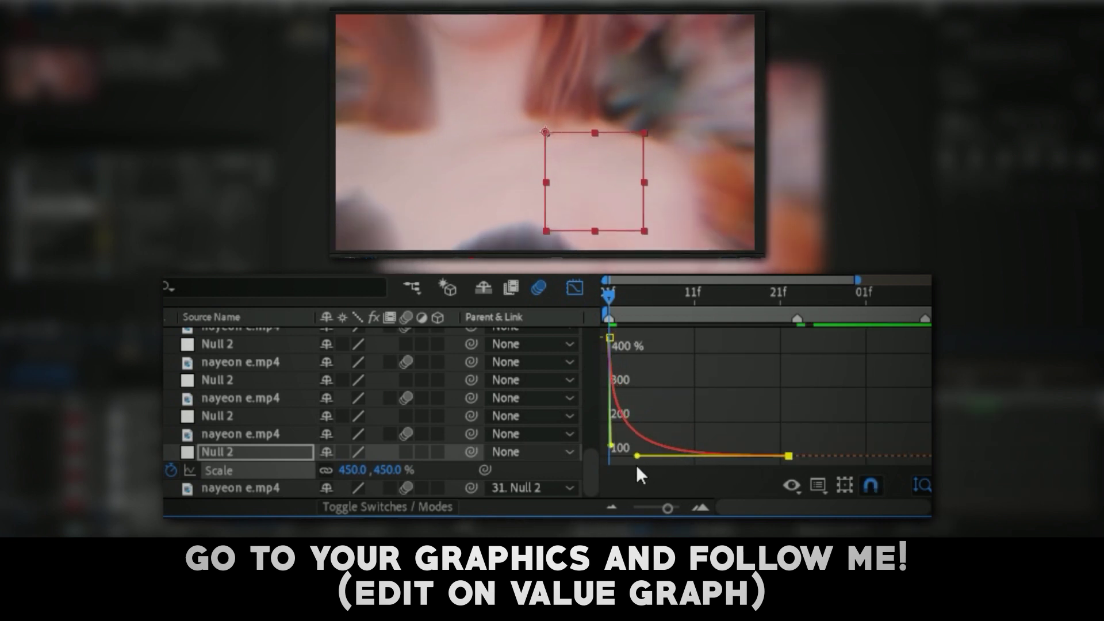
{"action": "left_click", "coordinate": [574, 287]}
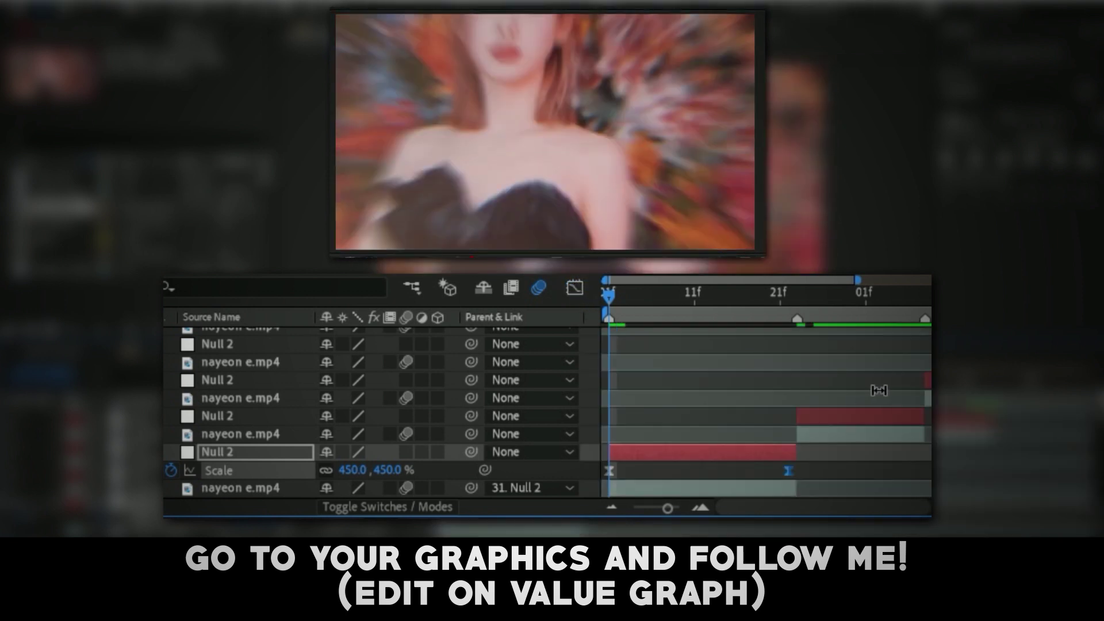
{"action": "left_click_drag", "start_coordinate": [608, 296], "coordinate": [736, 296]}
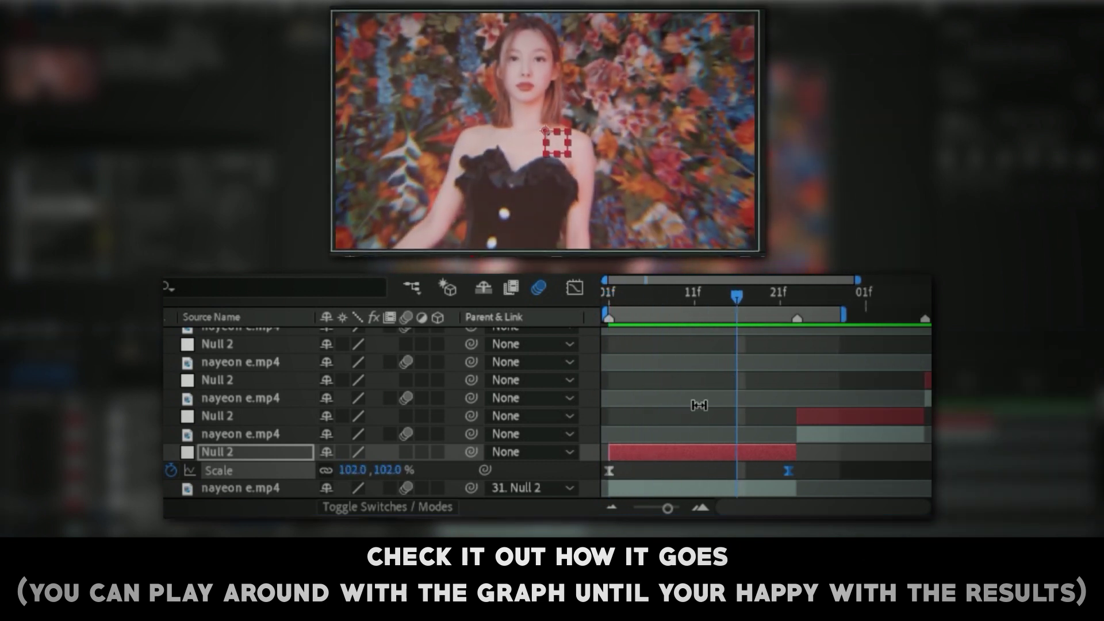
Step: Duplicate Null 2, reset the duplicate's Scale, and parent the lower null to Null 2 layer 31
{"action": "left_click", "coordinate": [751, 446]}
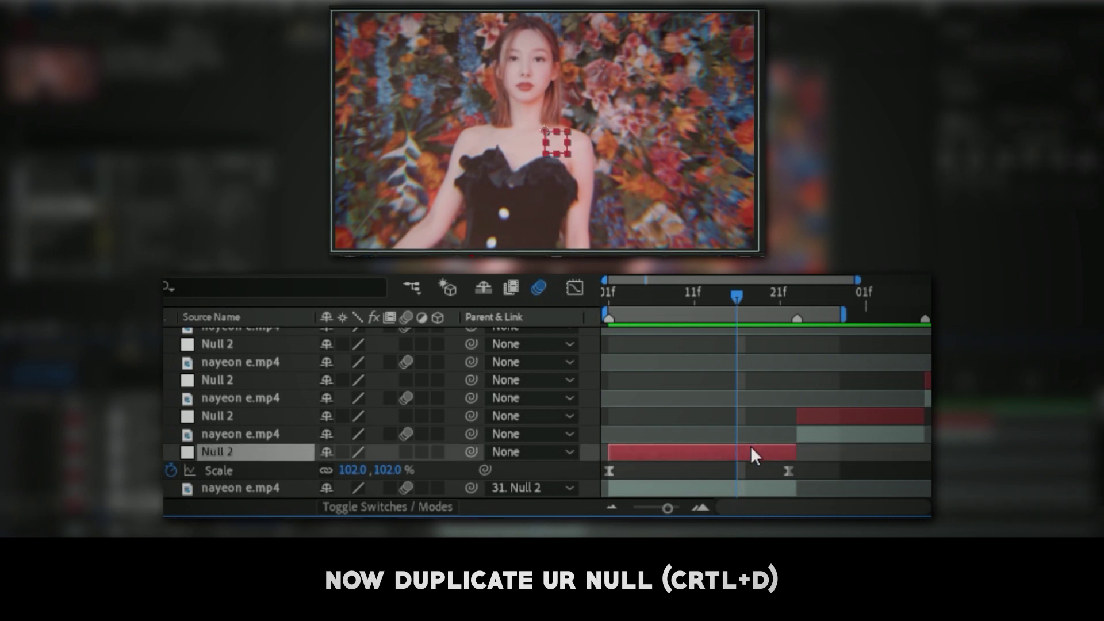
{"action": "key", "text": "ctrl+d"}
{"action": "scroll", "coordinate": [709, 450], "scroll_direction": "down", "scroll_amount": 1}
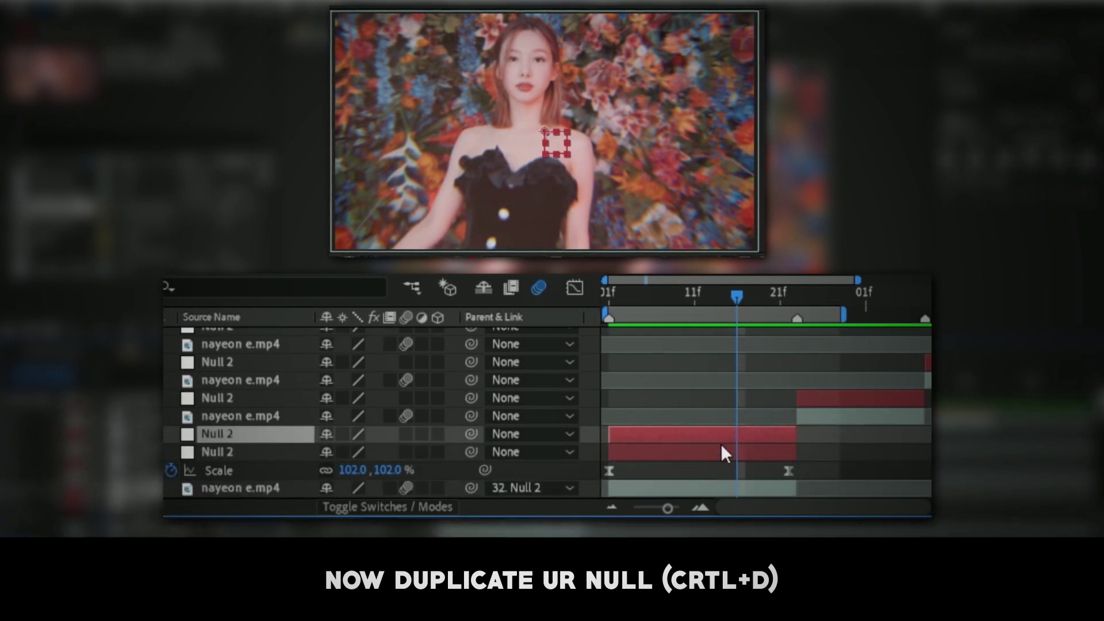
{"action": "key", "text": "u"}
{"action": "scroll", "coordinate": [715, 438], "scroll_direction": "down", "scroll_amount": 1}
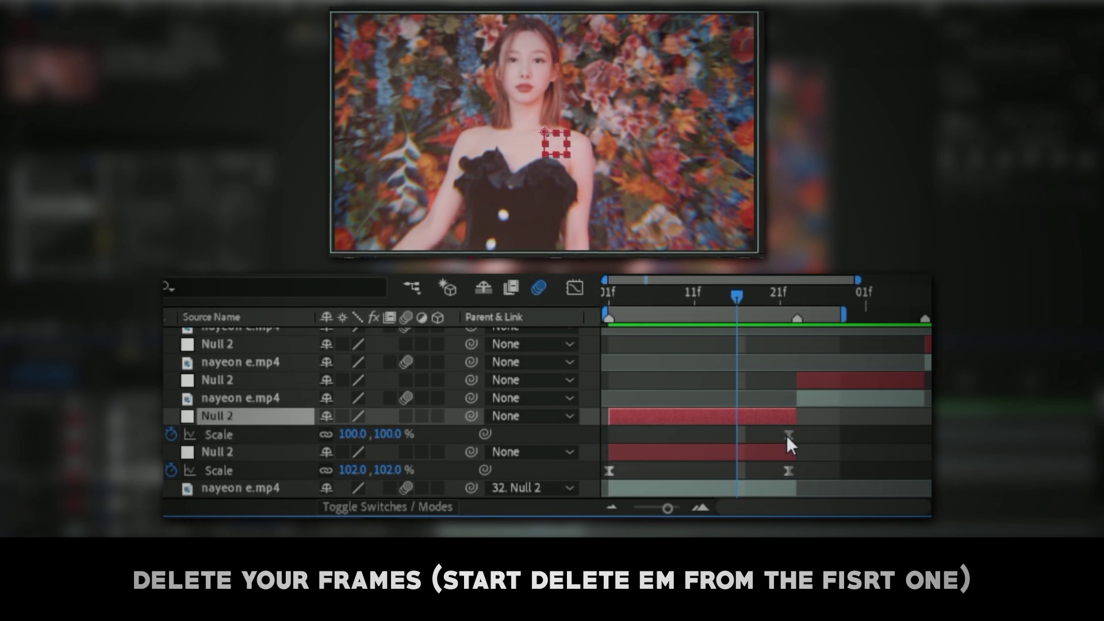
{"action": "right_click", "coordinate": [226, 432]}
{"action": "left_click", "coordinate": [261, 323]}
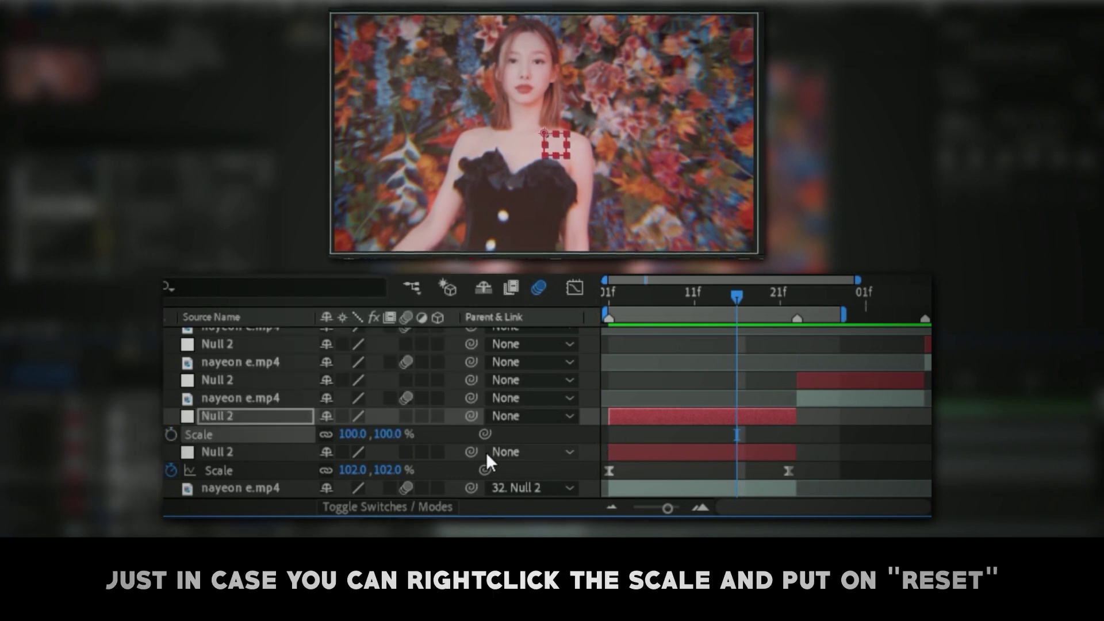
{"action": "left_click_drag", "start_coordinate": [472, 452], "coordinate": [245, 416]}
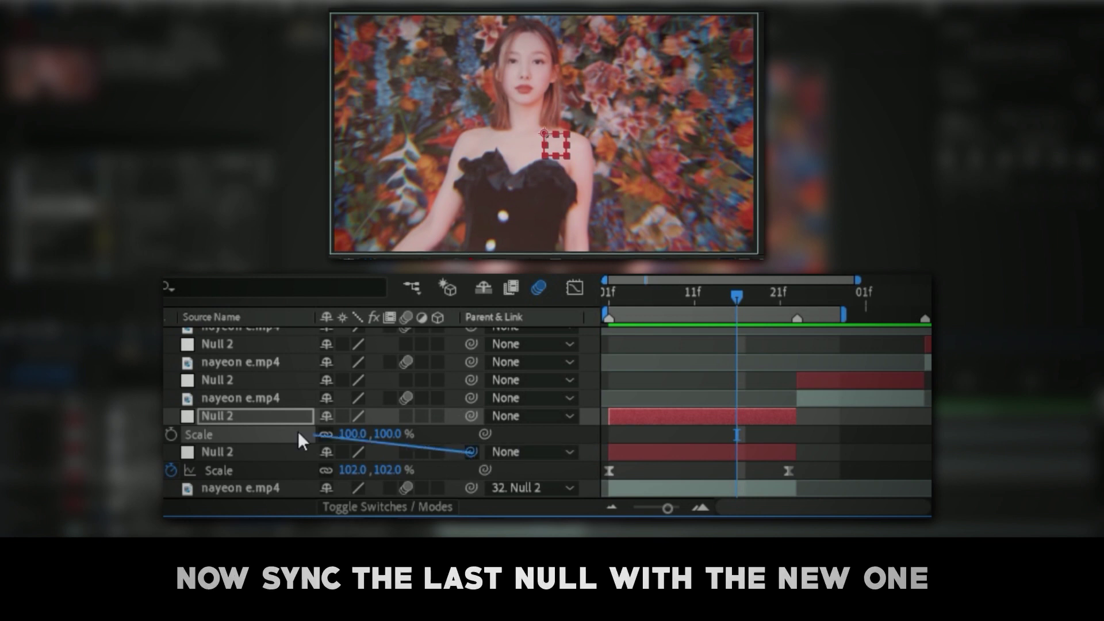
Step: Key the upper null's Scale to 30% at about frame 22 of the clip
{"action": "left_click", "coordinate": [171, 434]}
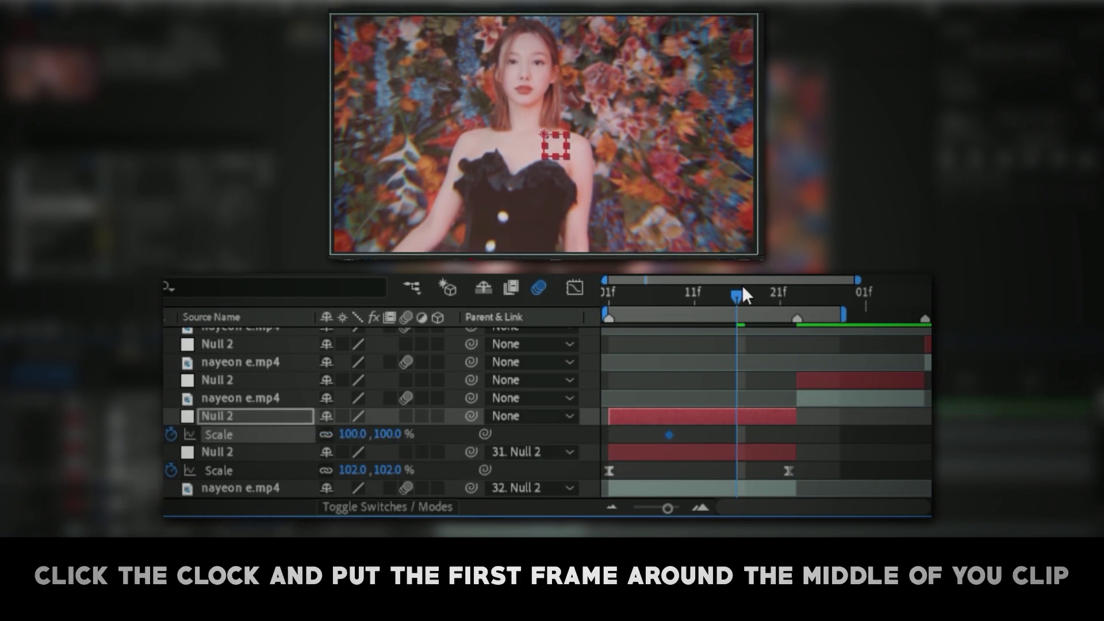
{"action": "left_click_drag", "start_coordinate": [743, 290], "coordinate": [788, 295]}
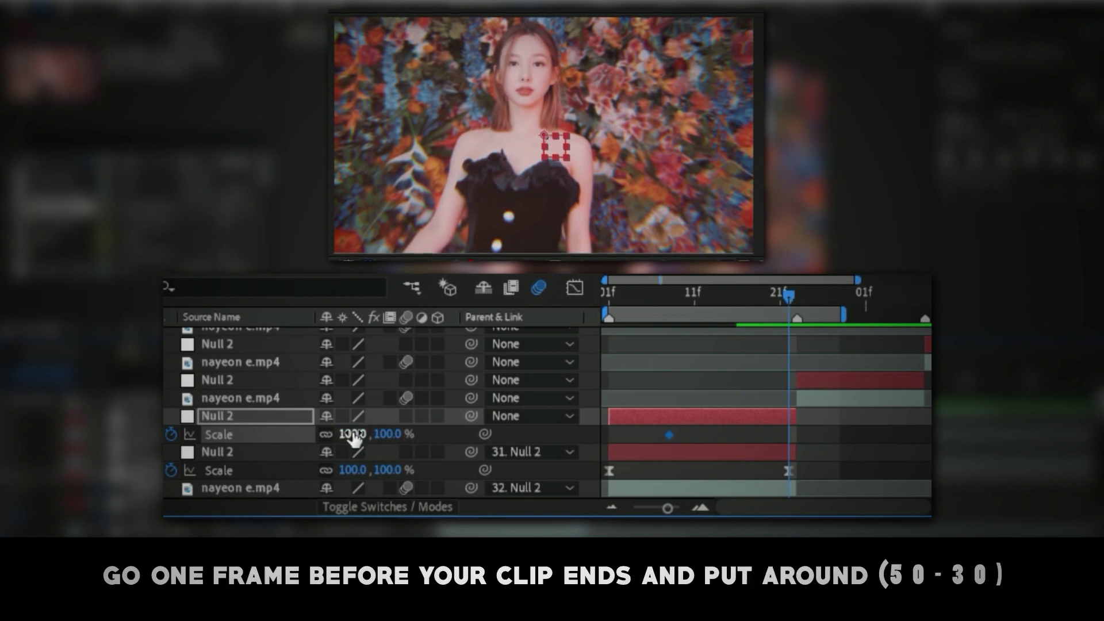
{"action": "type", "text": "0"}
{"action": "key", "text": "Return"}
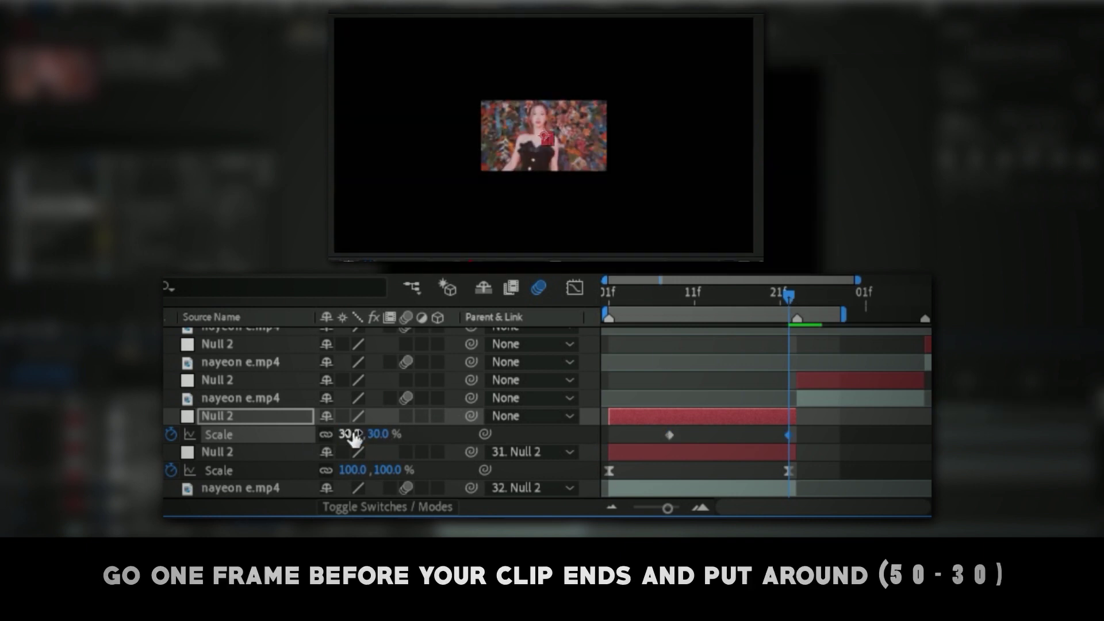
{"action": "left_click_drag", "start_coordinate": [668, 508], "coordinate": [673, 508]}
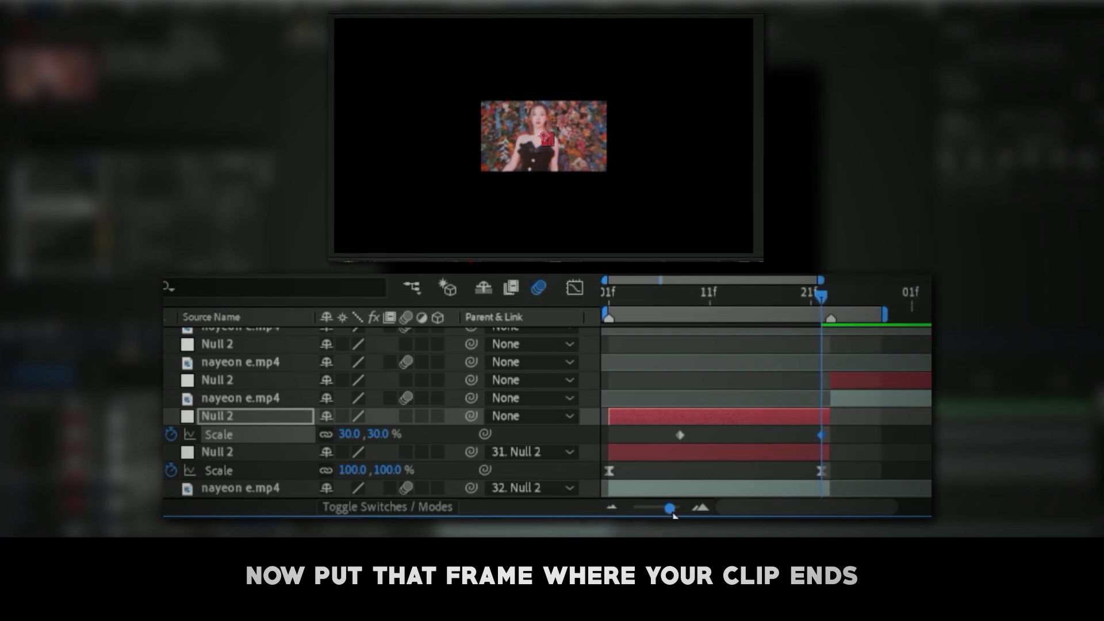
Step: Move the 30% keyframe to the clip's end, steepen its ease in the Graph Editor, and preview
{"action": "left_click_drag", "start_coordinate": [901, 434], "coordinate": [909, 434]}
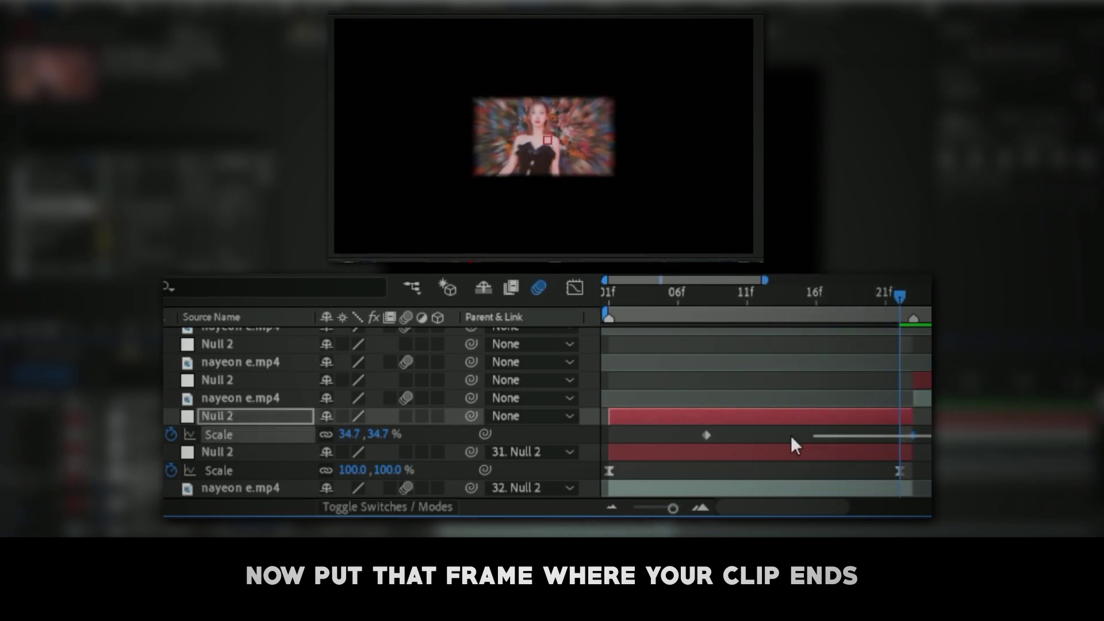
{"action": "left_click", "coordinate": [574, 287]}
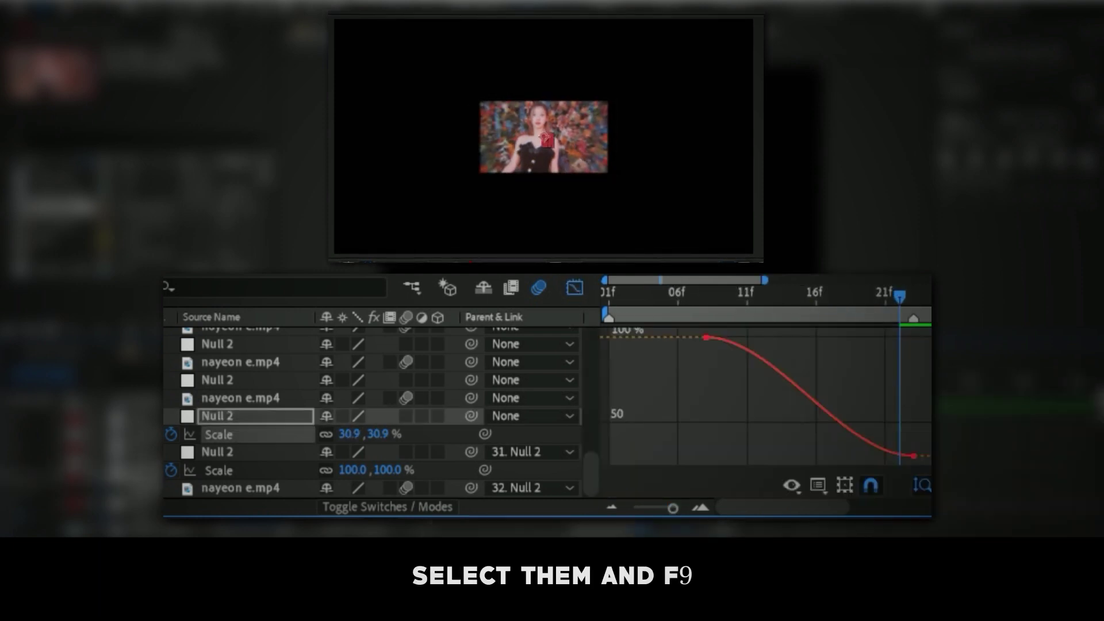
{"action": "mouse_move", "coordinate": [843, 456]}
{"action": "left_mouse_down"}
{"action": "mouse_move", "coordinate": [907, 368]}
{"action": "mouse_move", "coordinate": [895, 335]}
{"action": "left_mouse_up"}
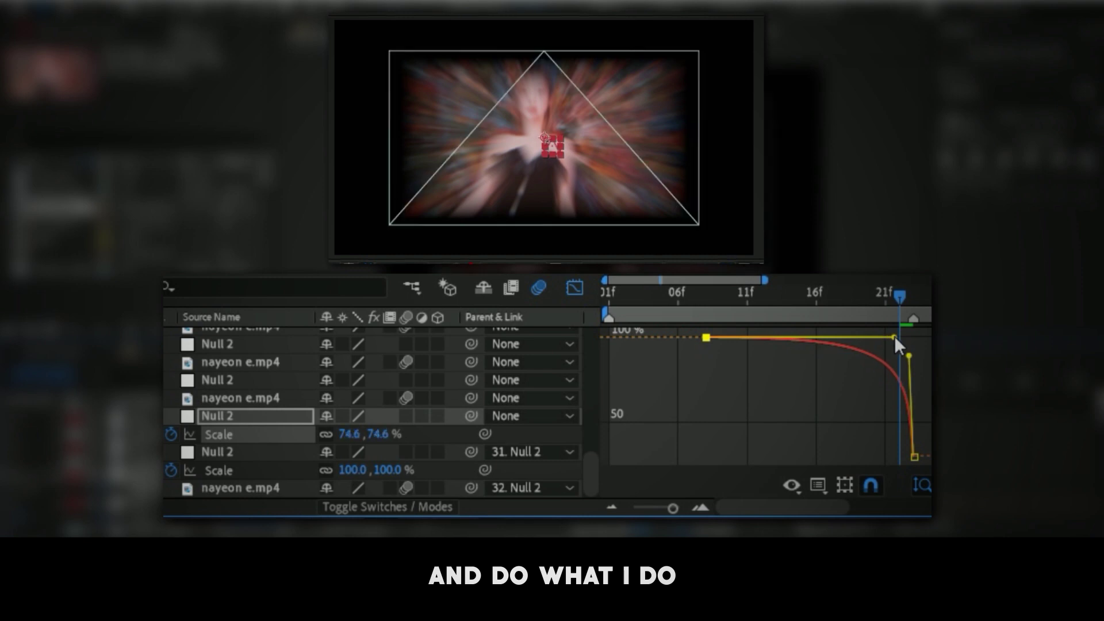
{"action": "left_click", "coordinate": [577, 285]}
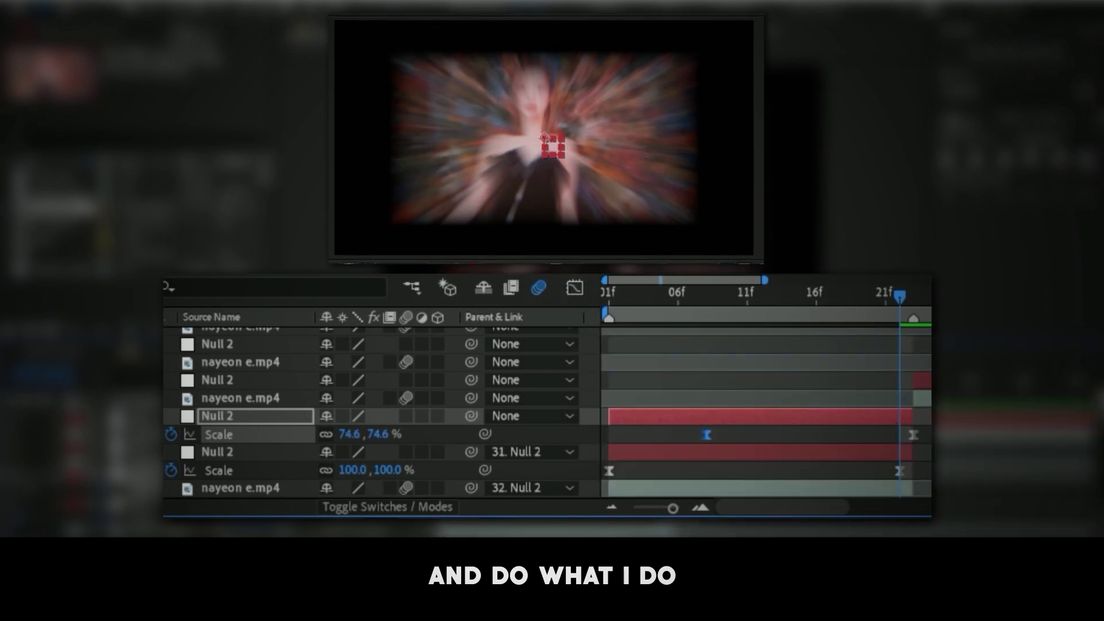
{"action": "key", "text": "F2"}
{"action": "key", "text": "space"}
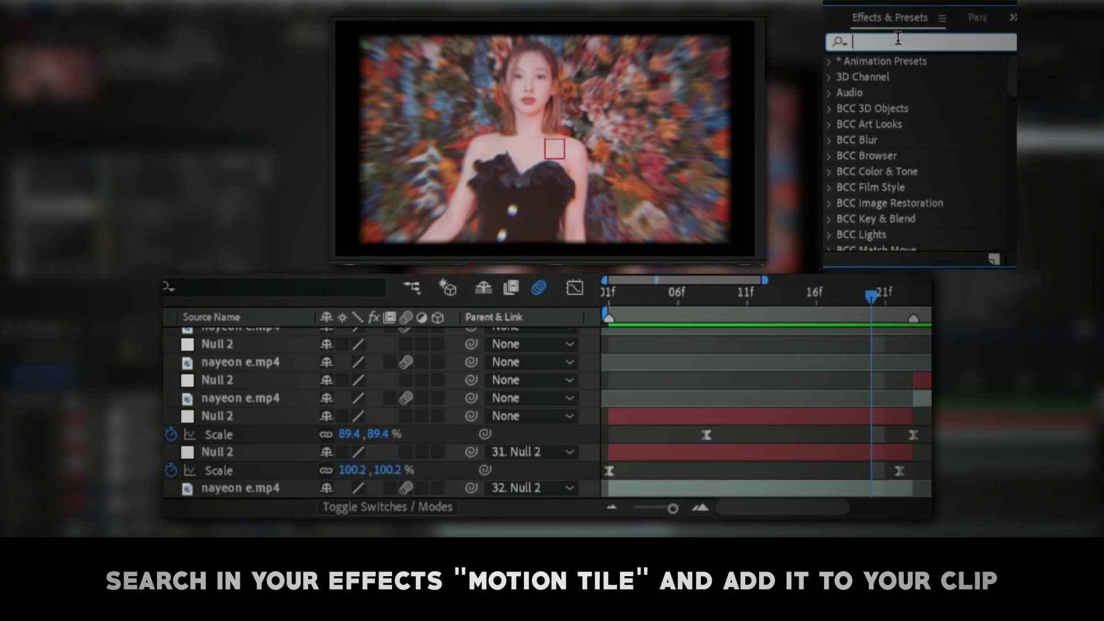
Step: Apply Motion Tile to the bottom nayeon e.mp4 clip with Output Width 170 and Output Height 390
{"action": "type", "text": "motion"}
{"action": "scroll", "coordinate": [920, 172], "scroll_direction": "down", "scroll_amount": 3}
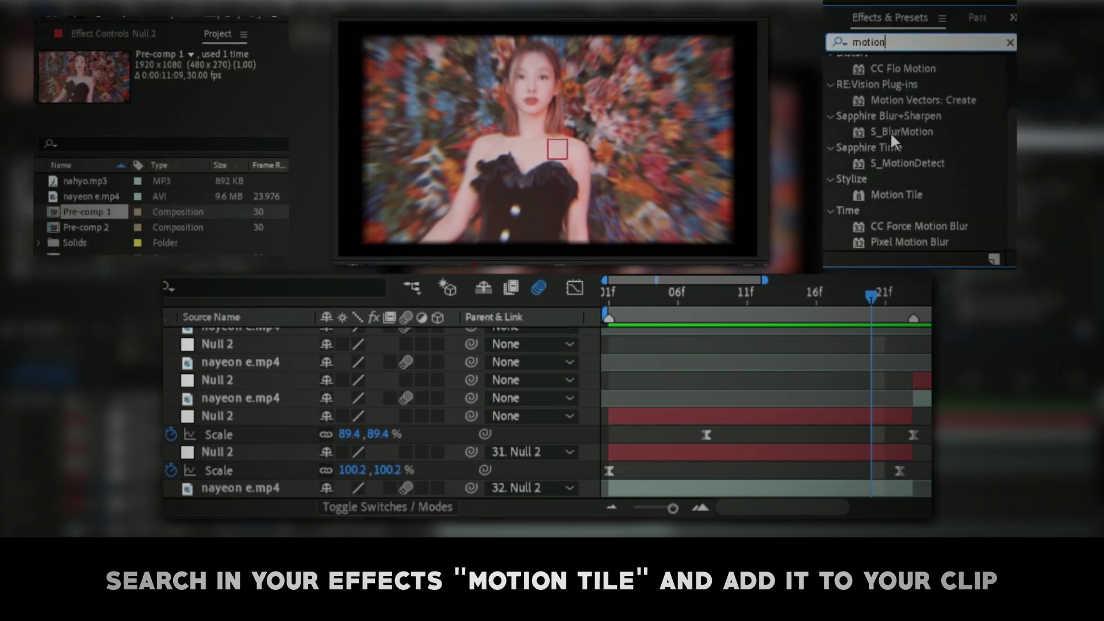
{"action": "left_click_drag", "start_coordinate": [889, 194], "coordinate": [884, 488]}
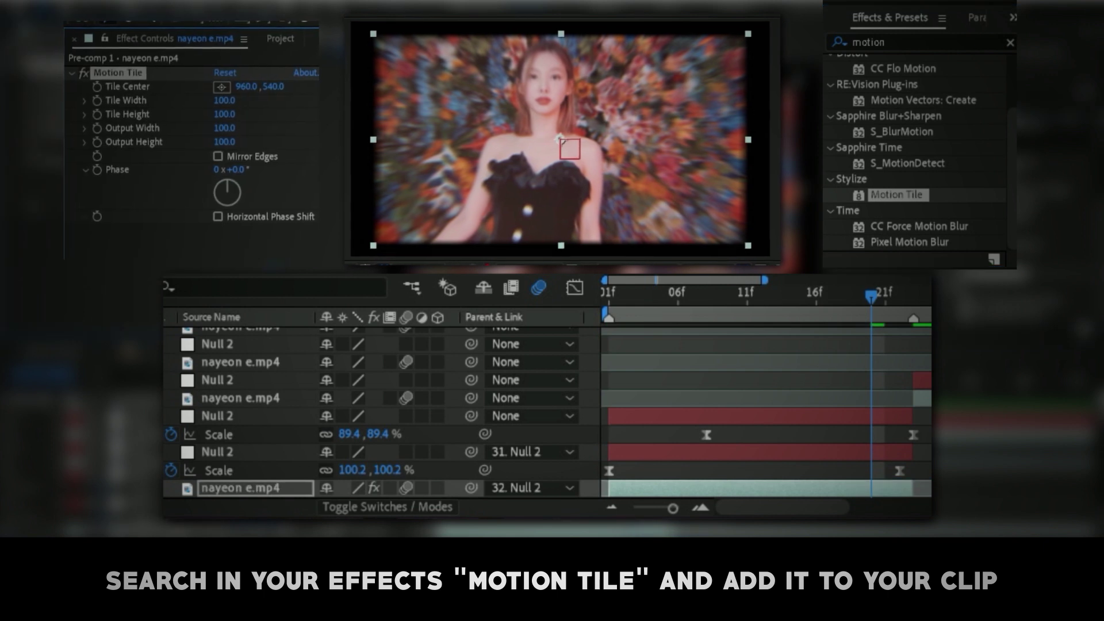
{"action": "left_click_drag", "start_coordinate": [227, 142], "coordinate": [244, 165]}
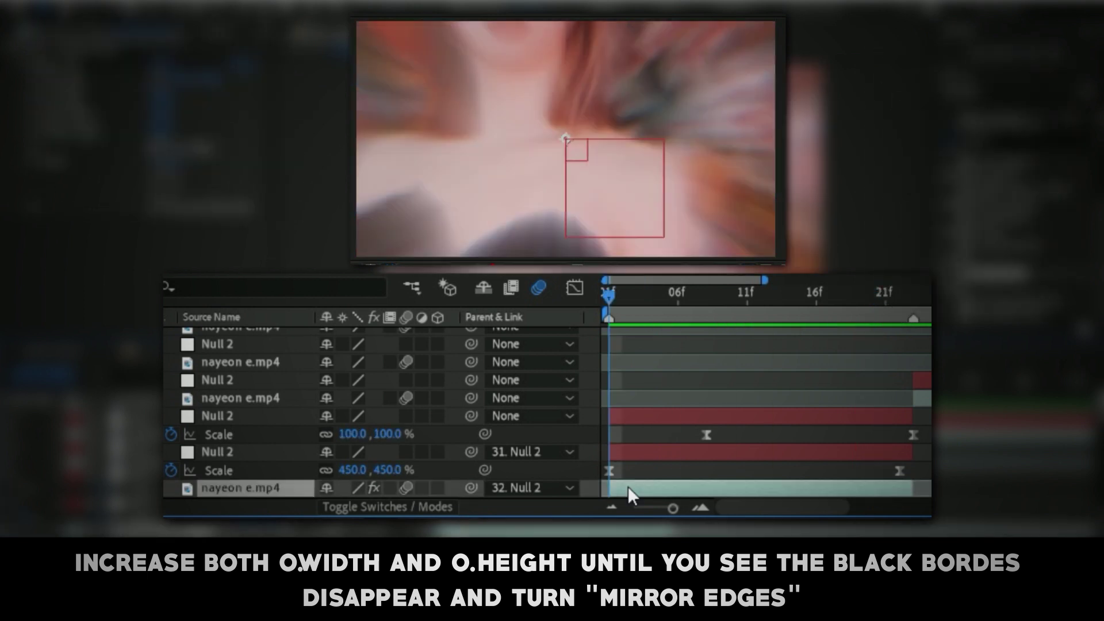
Step: Separate the clip's Position dimensions and place a Y Position keyframe two frames after the clip ends
{"action": "key", "text": "p"}
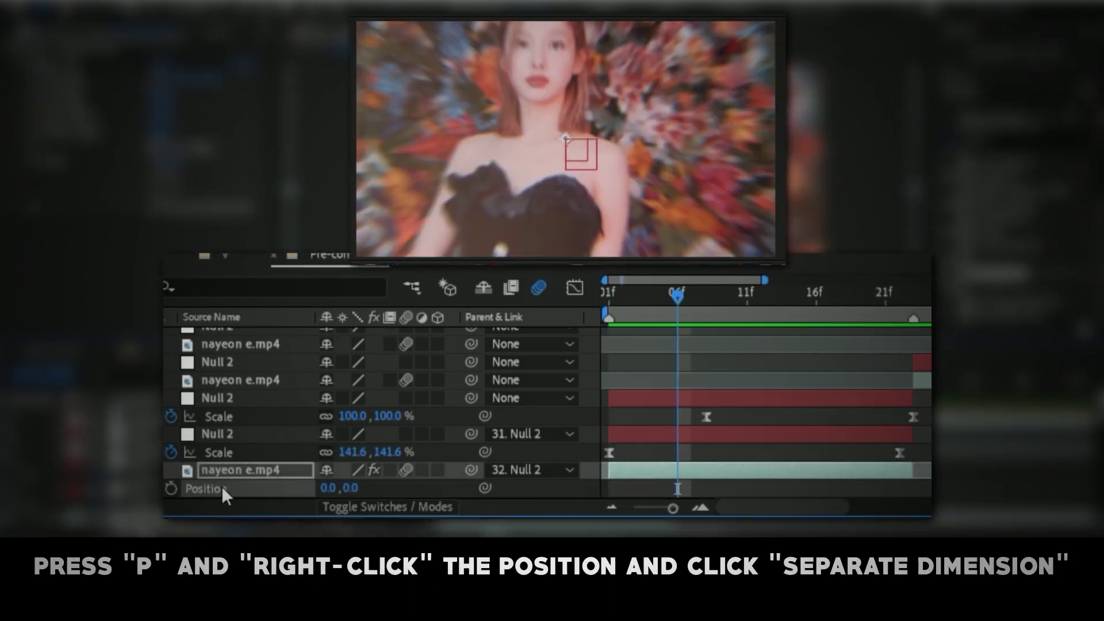
{"action": "right_click", "coordinate": [222, 489]}
{"action": "left_click", "coordinate": [308, 275]}
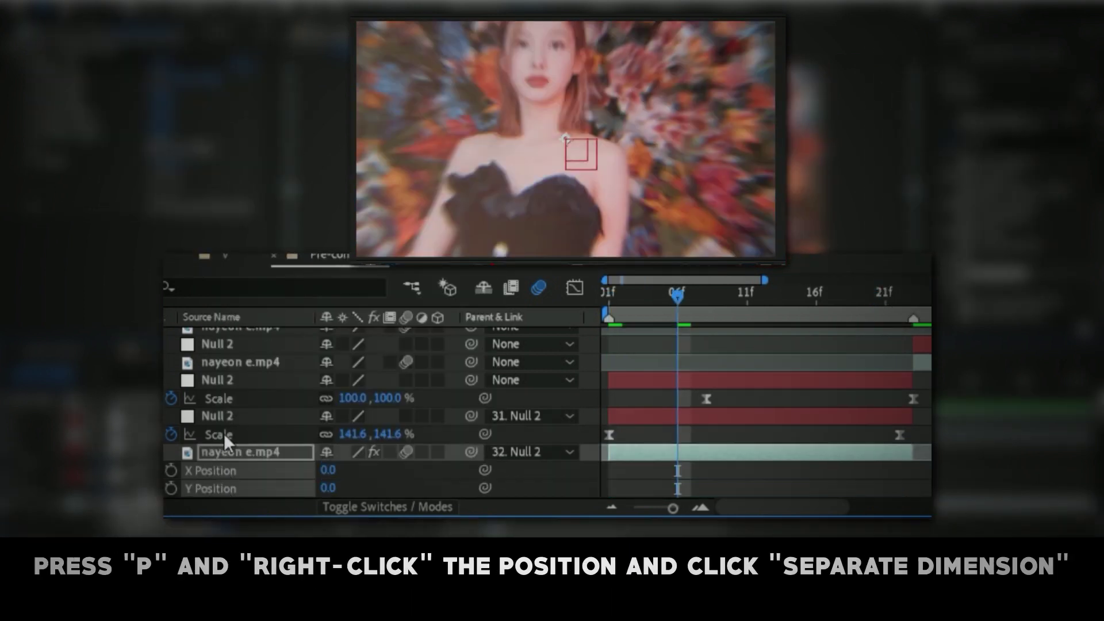
{"action": "left_click", "coordinate": [171, 488]}
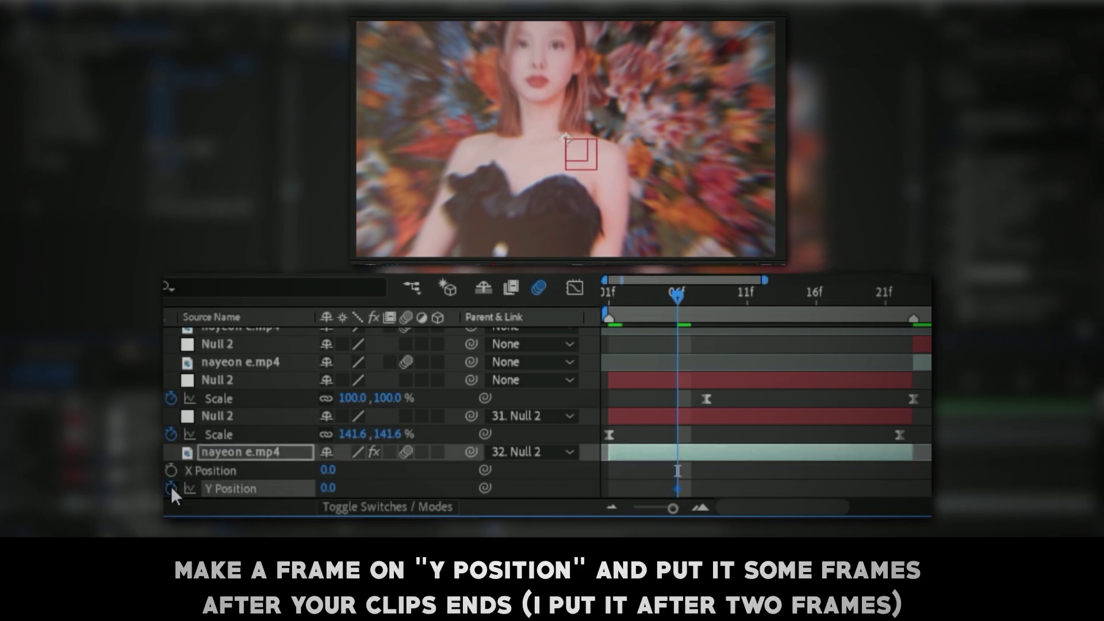
{"action": "left_click_drag", "start_coordinate": [674, 490], "coordinate": [863, 495]}
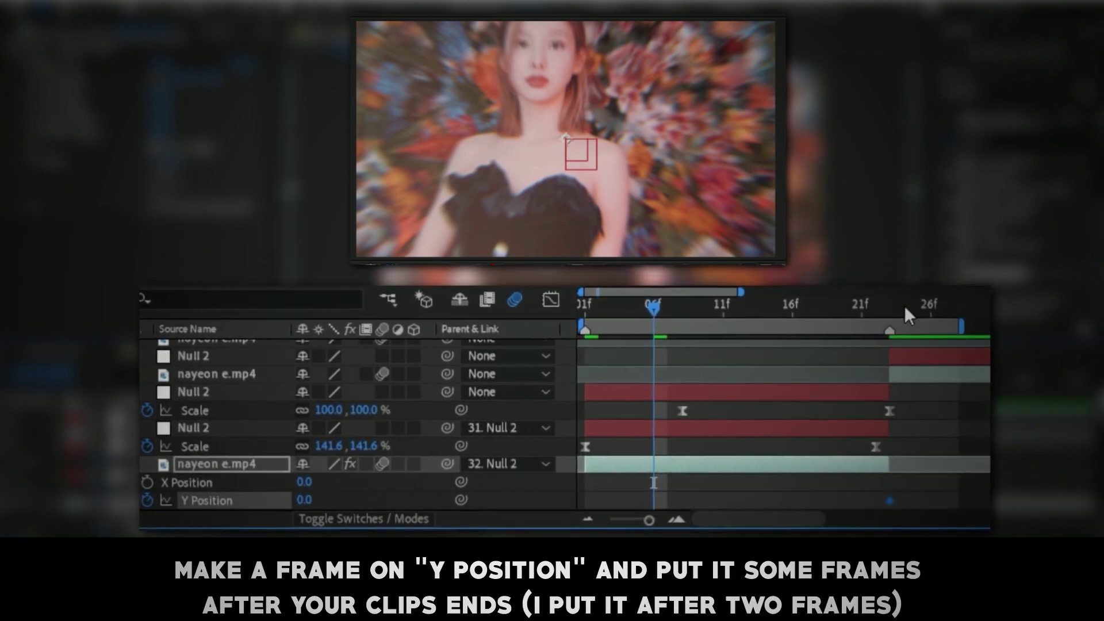
{"action": "left_click", "coordinate": [891, 310]}
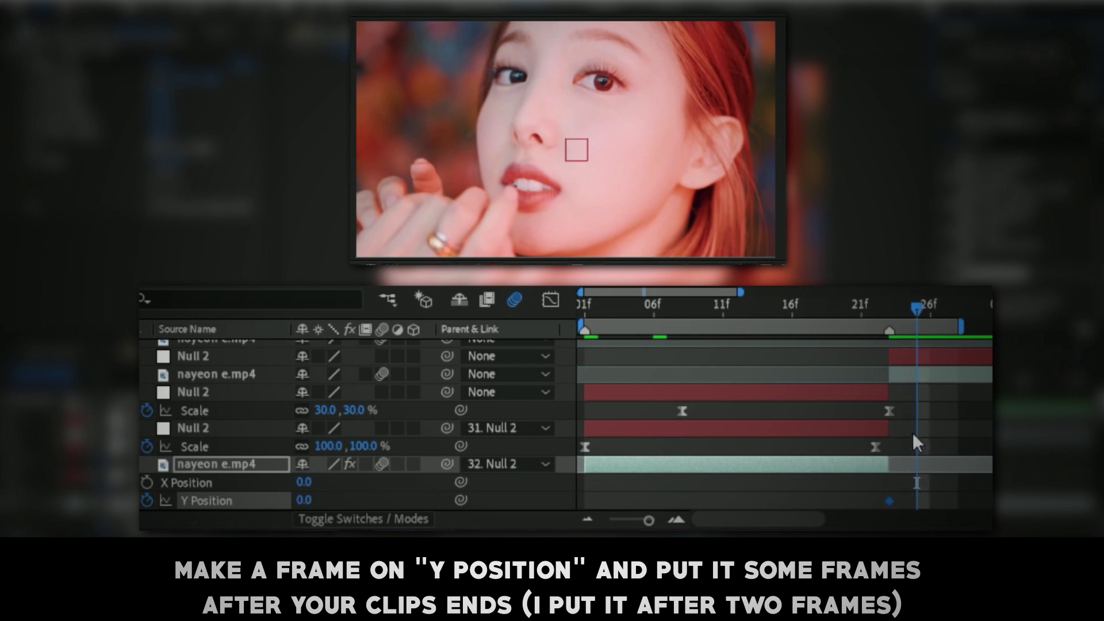
{"action": "left_click_drag", "start_coordinate": [909, 502], "coordinate": [916, 505]}
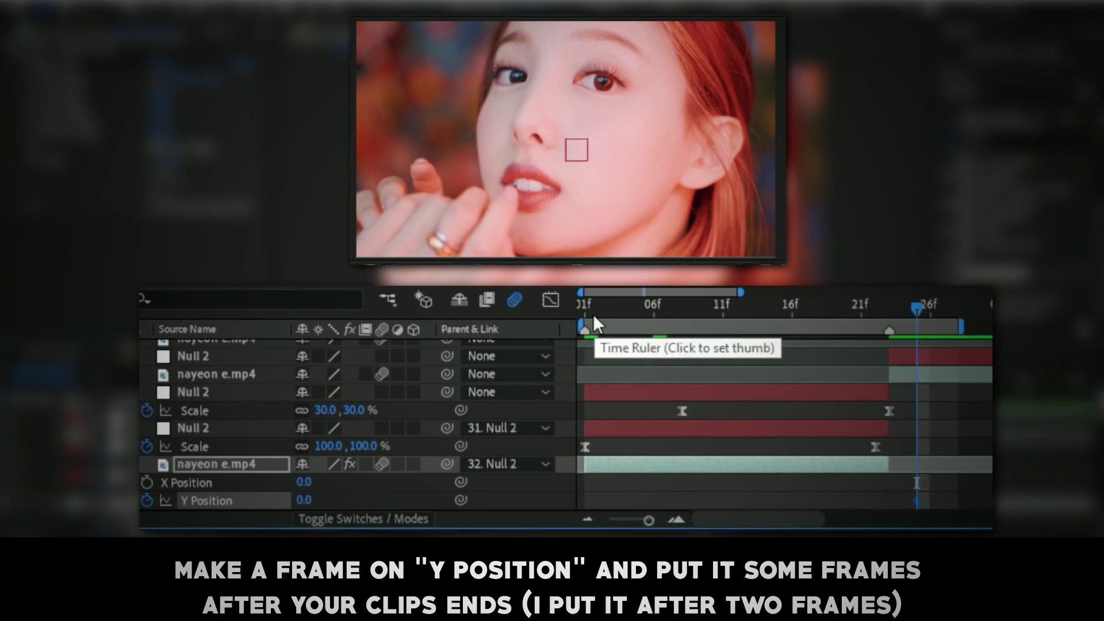
Step: Set Y Position to 80 at the first frame, then show its value graph
{"action": "left_click_drag", "start_coordinate": [592, 314], "coordinate": [568, 309]}
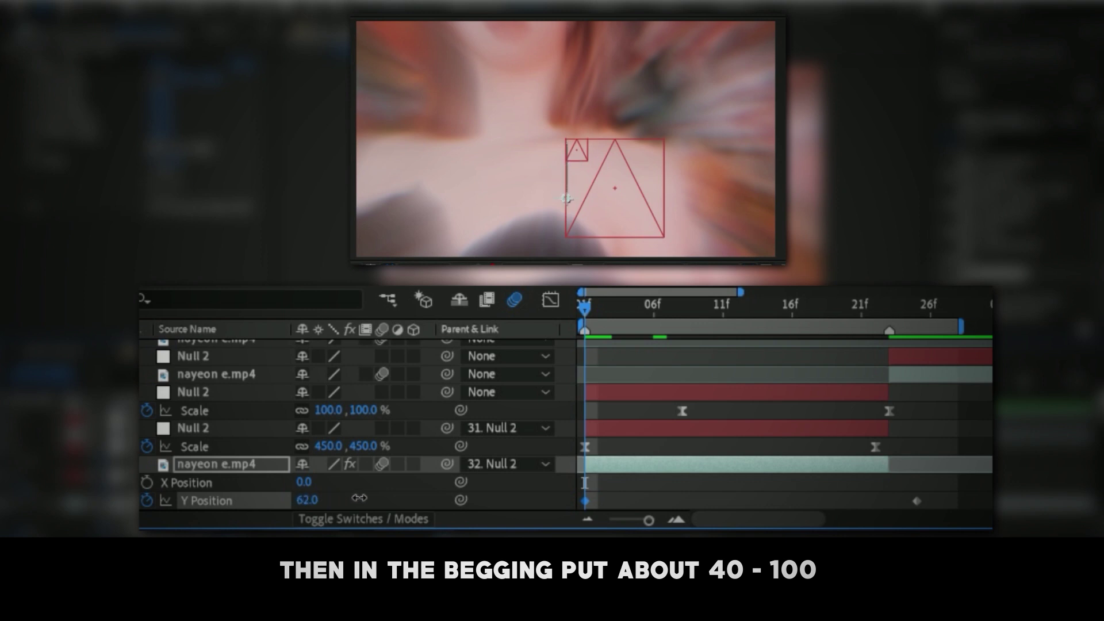
{"action": "left_click_drag", "start_coordinate": [372, 497], "coordinate": [381, 497]}
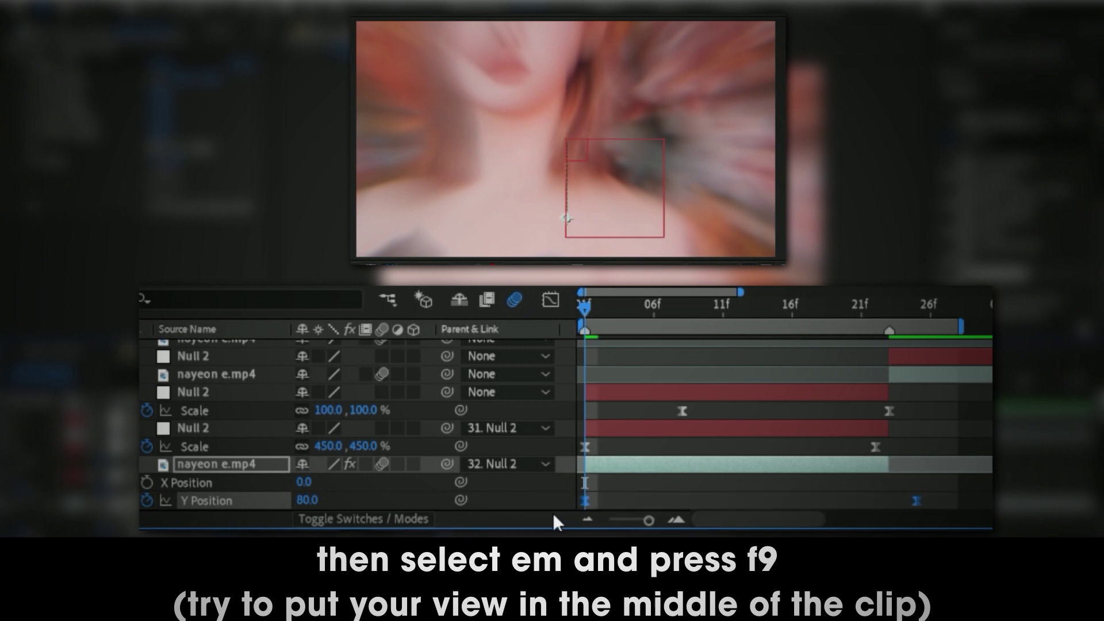
{"action": "left_click", "coordinate": [654, 304]}
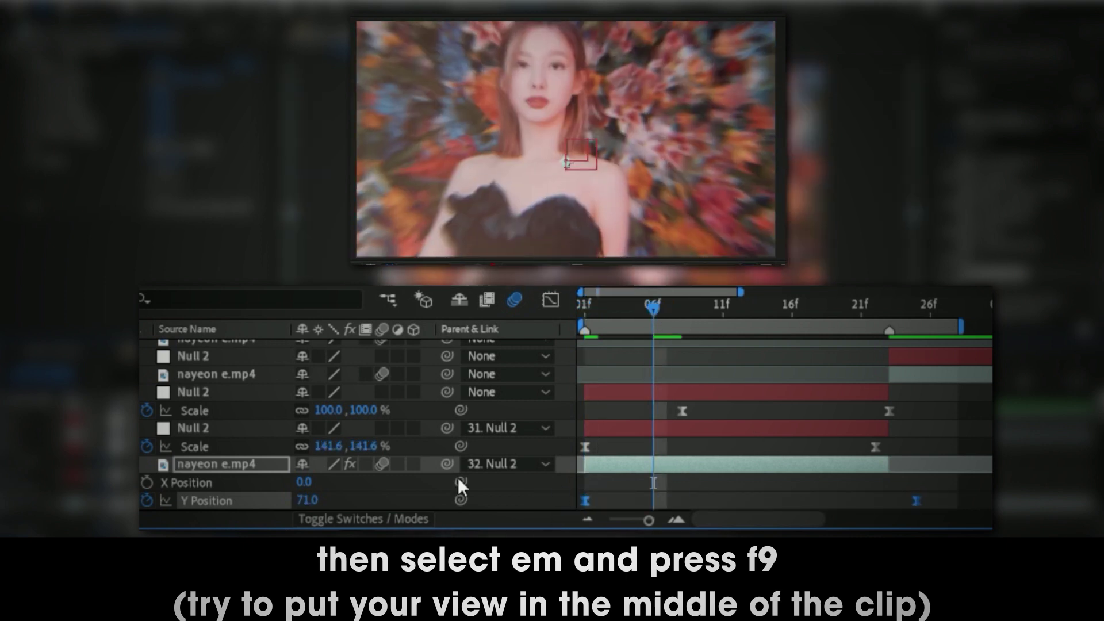
{"action": "key", "text": "Page_Down"}
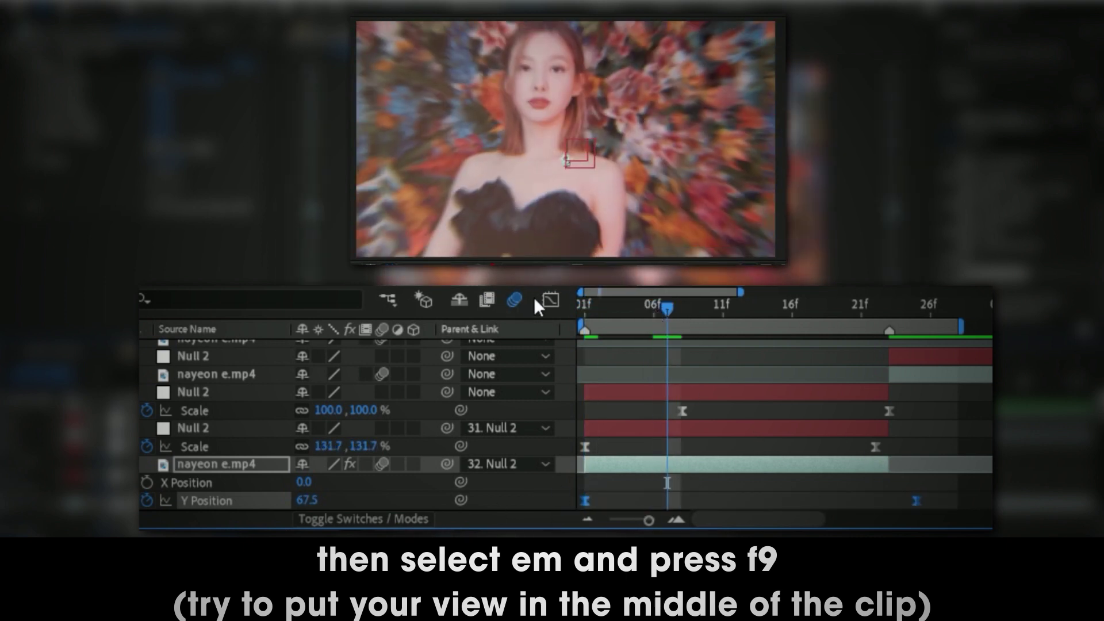
{"action": "left_click", "coordinate": [550, 301]}
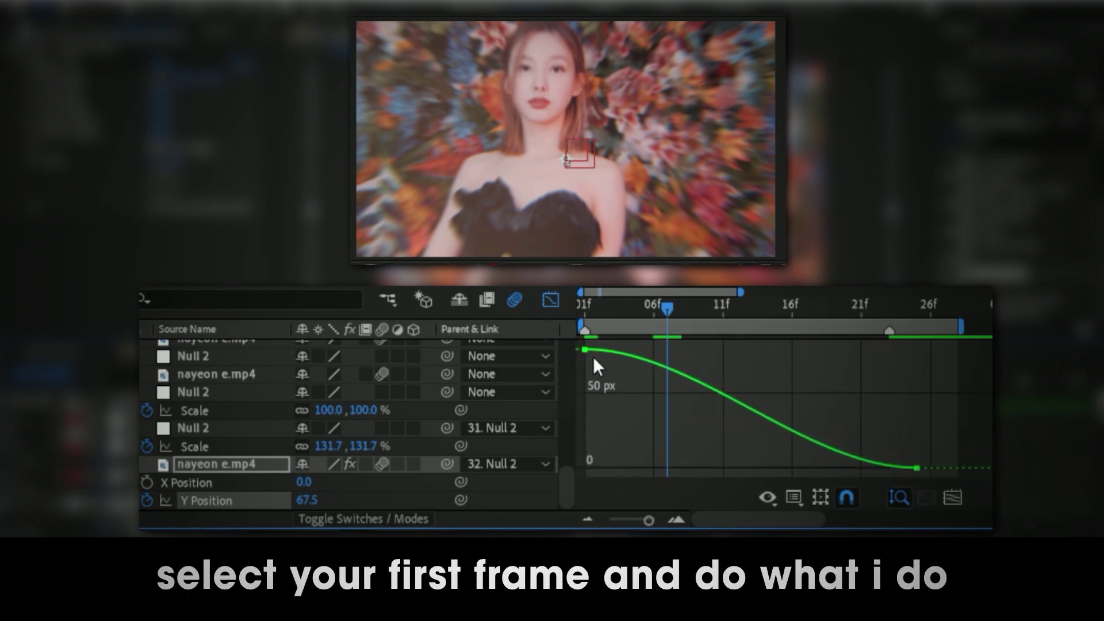
Step: Shape the Y Position curve with a steep drop from the first keyframe and a long ease back toward frame 6
{"action": "left_click_drag", "start_coordinate": [697, 349], "coordinate": [645, 552]}
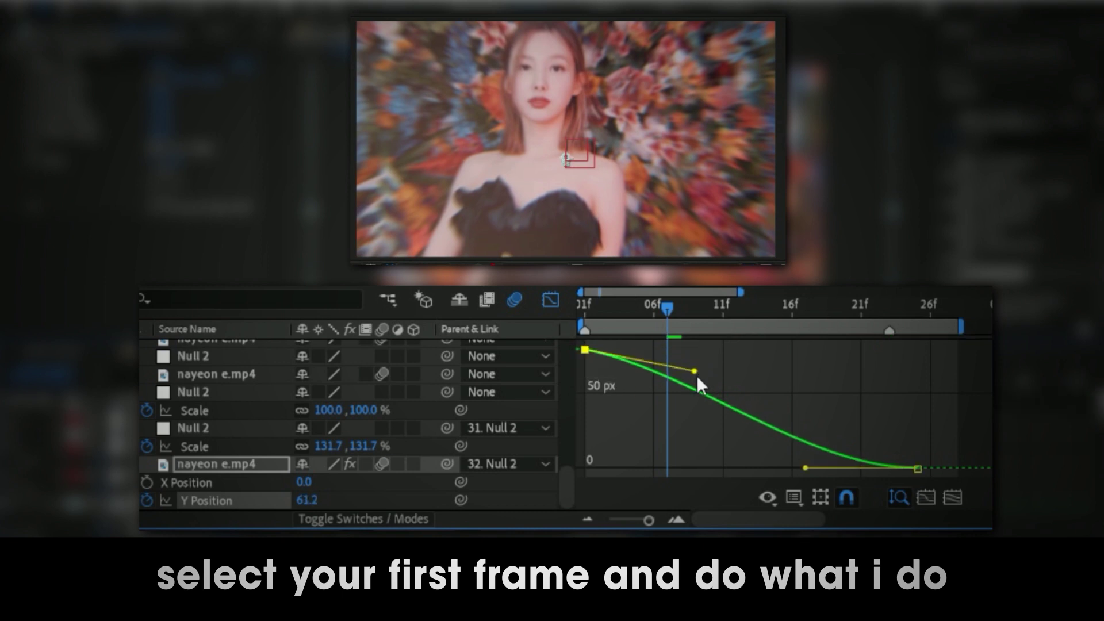
{"action": "mouse_move", "coordinate": [629, 475]}
{"action": "left_mouse_down"}
{"action": "mouse_move", "coordinate": [661, 467]}
{"action": "mouse_move", "coordinate": [664, 434]}
{"action": "left_mouse_up"}
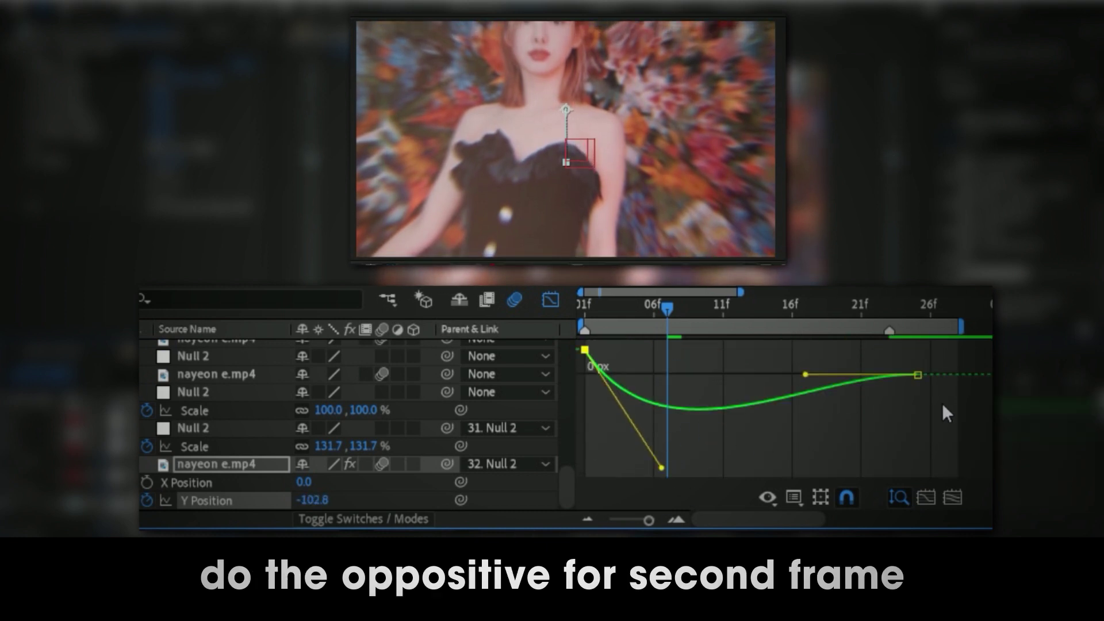
{"action": "left_click_drag", "start_coordinate": [802, 373], "coordinate": [665, 347]}
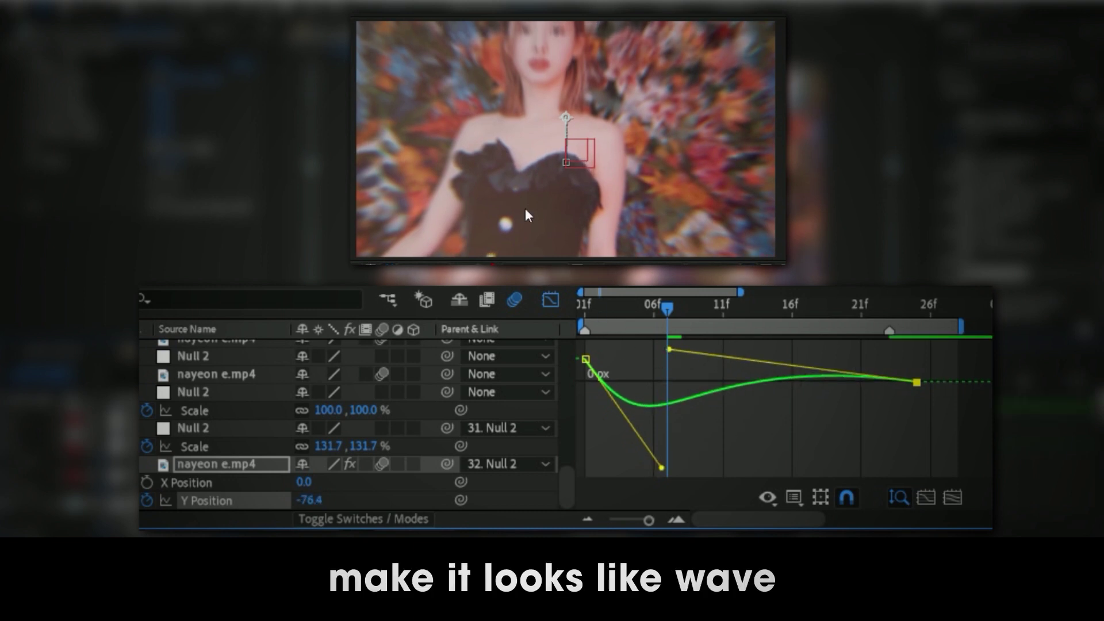
Step: Preview the wave motion and fine-tune the dip depth and final keyframe's ease
{"action": "key", "text": "space"}
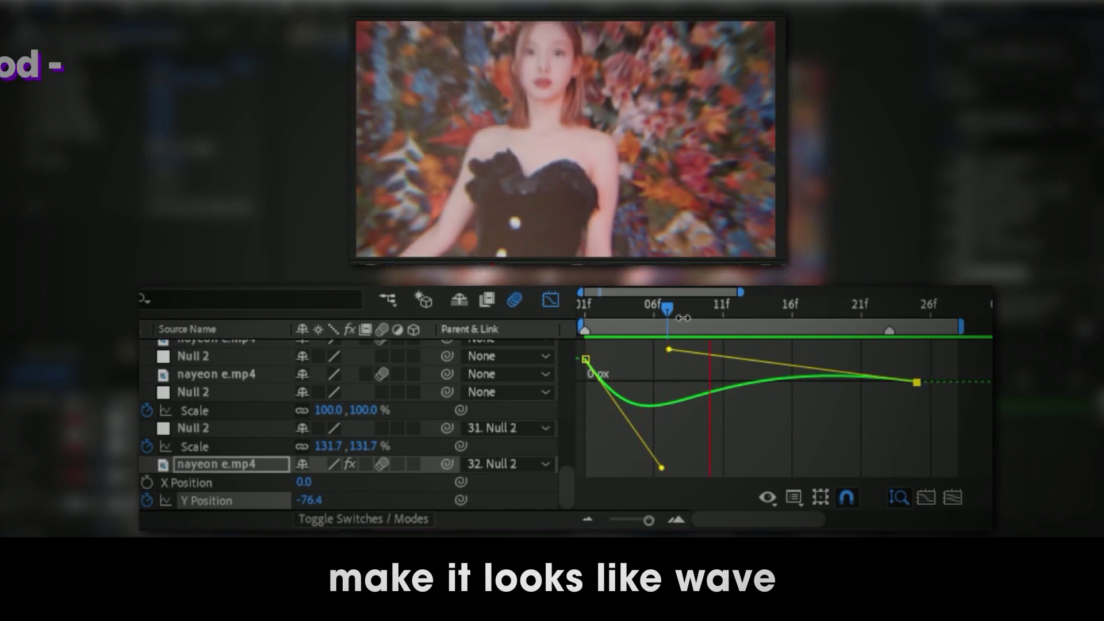
{"action": "left_click", "coordinate": [661, 308]}
{"action": "left_click_drag", "start_coordinate": [660, 461], "coordinate": [661, 456]}
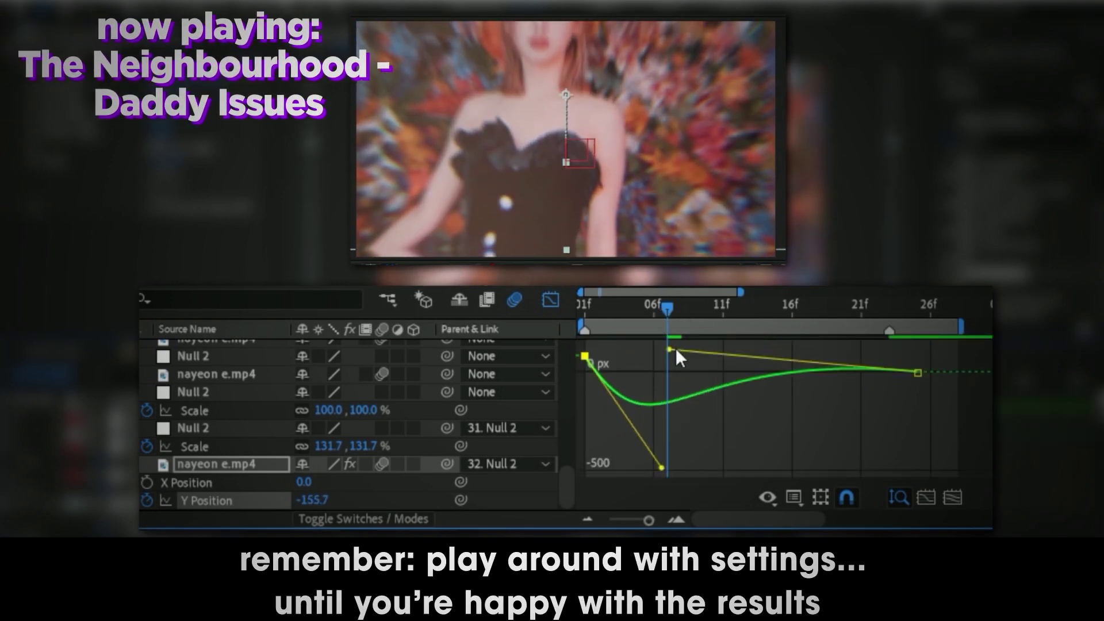
{"action": "left_click_drag", "start_coordinate": [670, 349], "coordinate": [670, 357]}
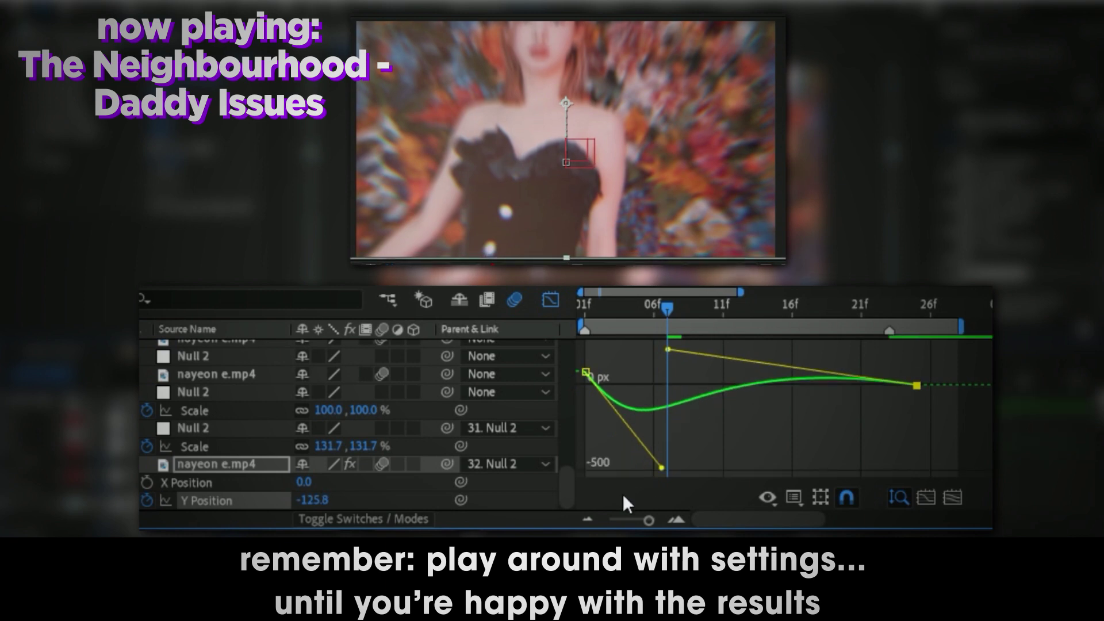
{"action": "key", "text": "space"}
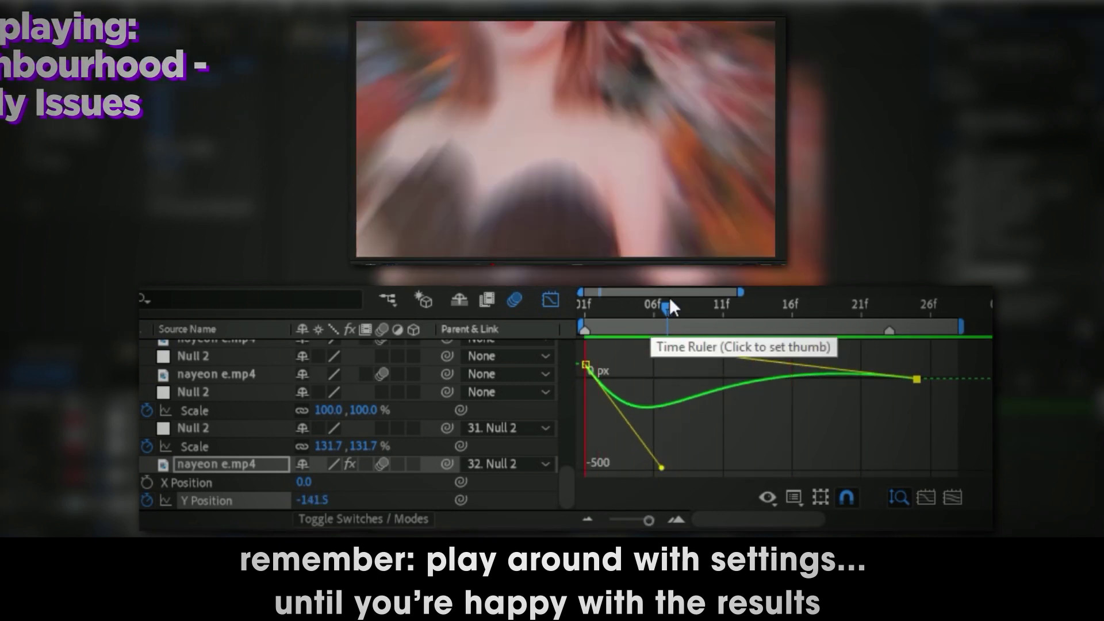
{"action": "left_click_drag", "start_coordinate": [668, 350], "coordinate": [672, 363]}
{"action": "key", "text": "space"}
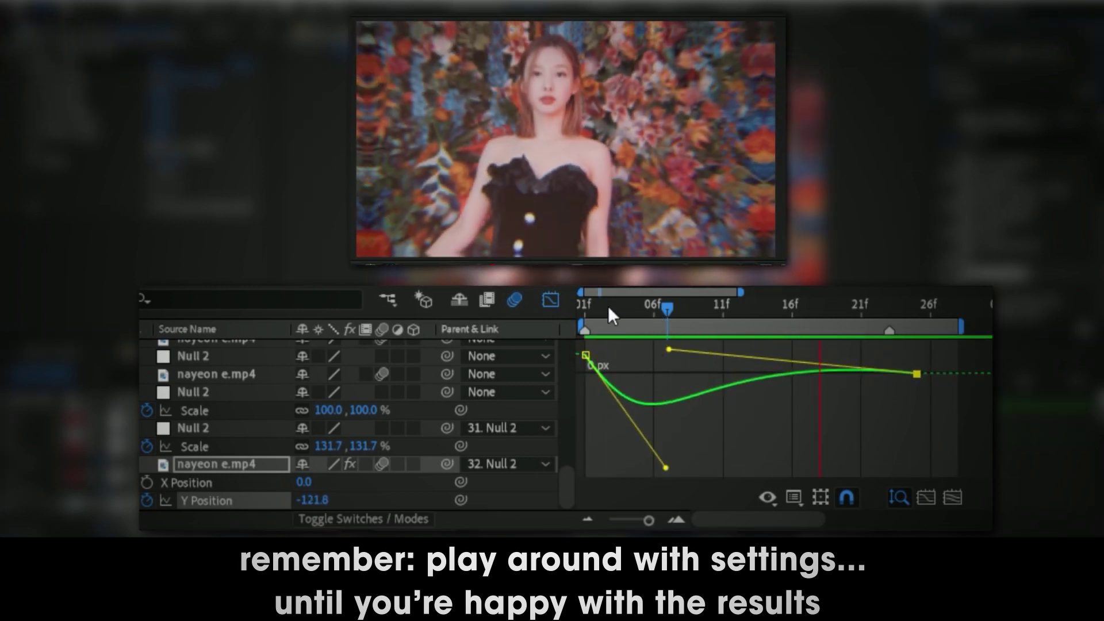
{"action": "left_click", "coordinate": [550, 299]}
Step: Keyframe the first clip's Rotation at +5° on the first frame
{"action": "key", "text": "r"}
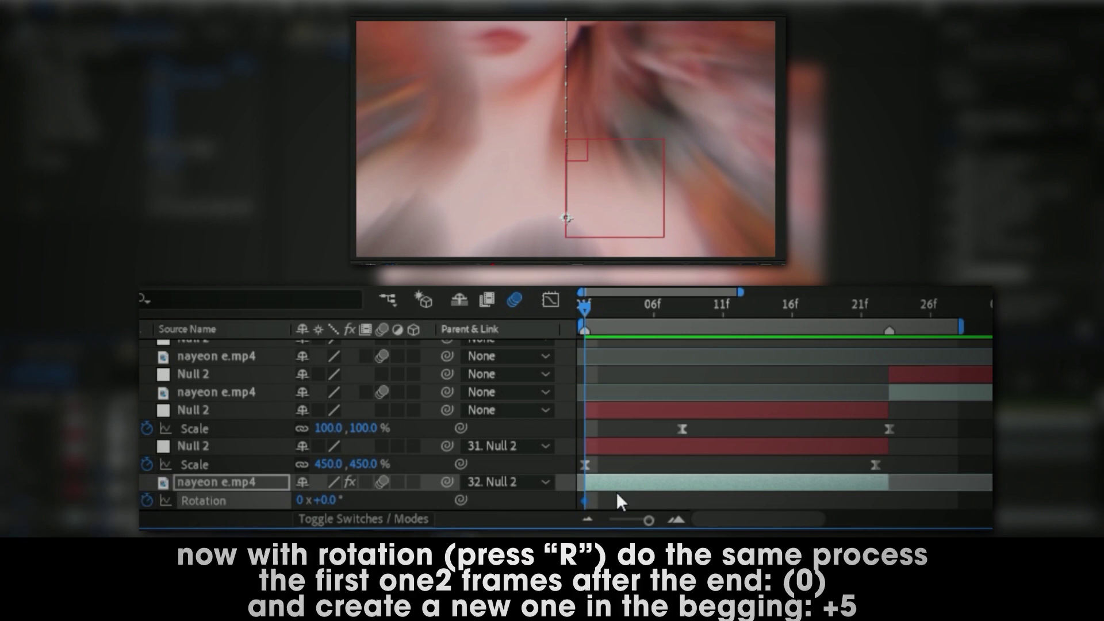
{"action": "left_click", "coordinate": [889, 307]}
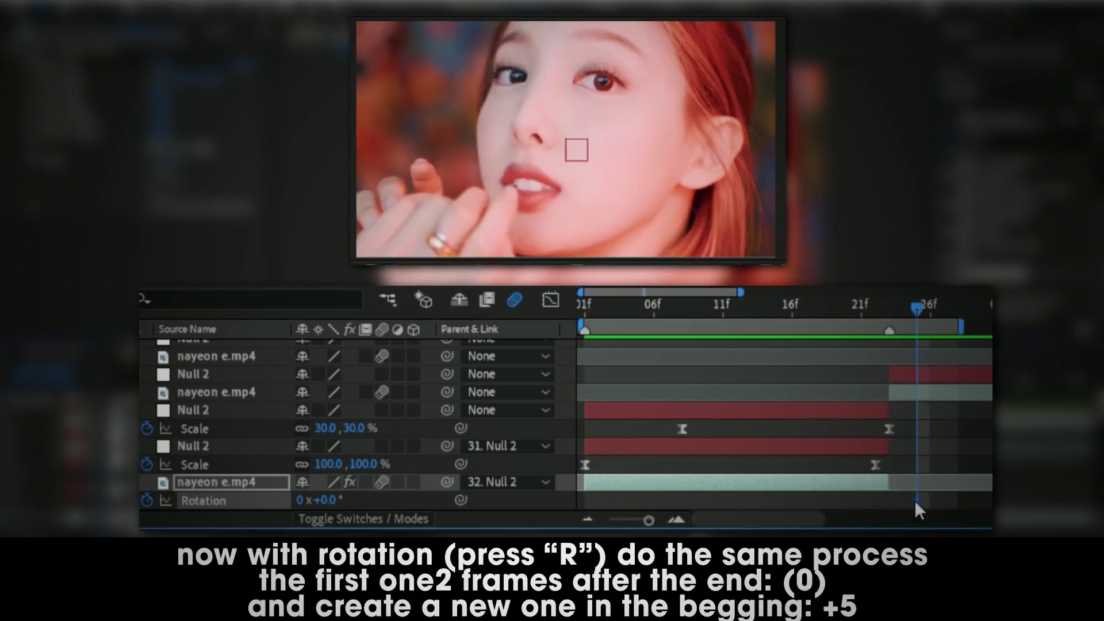
{"action": "key", "text": "Home"}
{"action": "type", "text": "5"}
{"action": "key", "text": "Return"}
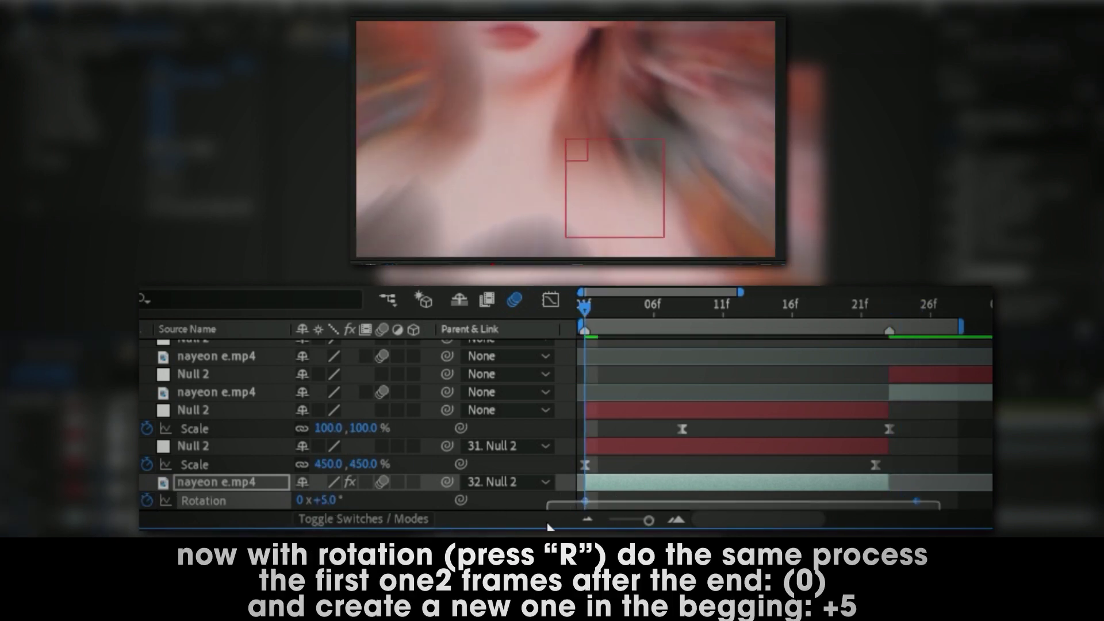
Step: Reshape the Rotation curve in the Graph Editor from the first keyframe's handle and preview it
{"action": "left_click", "coordinate": [667, 305]}
{"action": "key", "text": "shift+F3"}
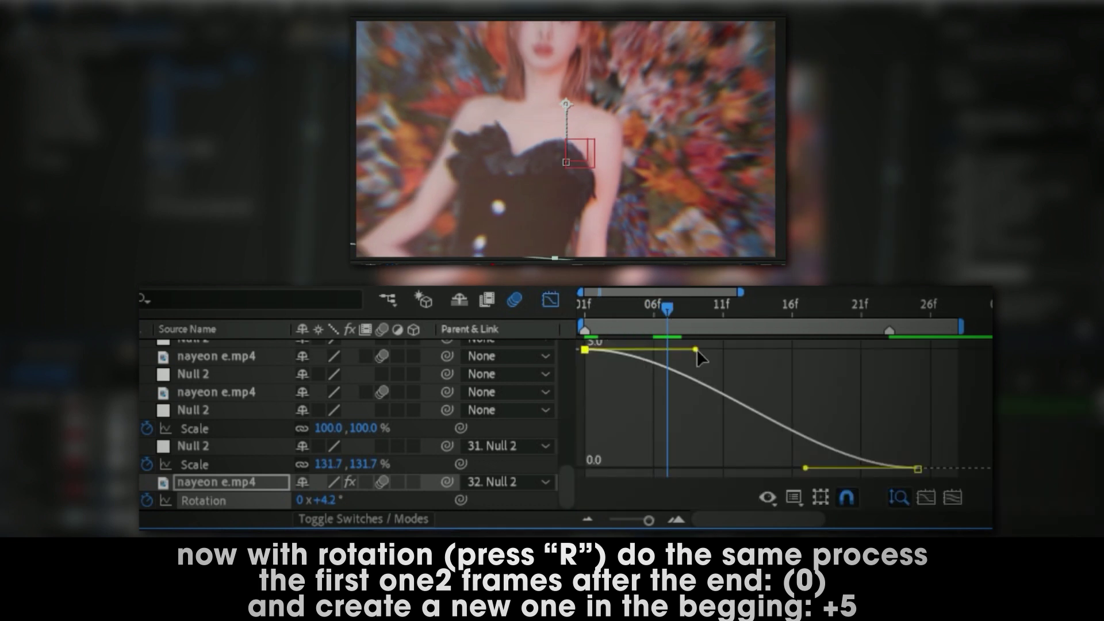
{"action": "left_click_drag", "start_coordinate": [696, 350], "coordinate": [660, 419]}
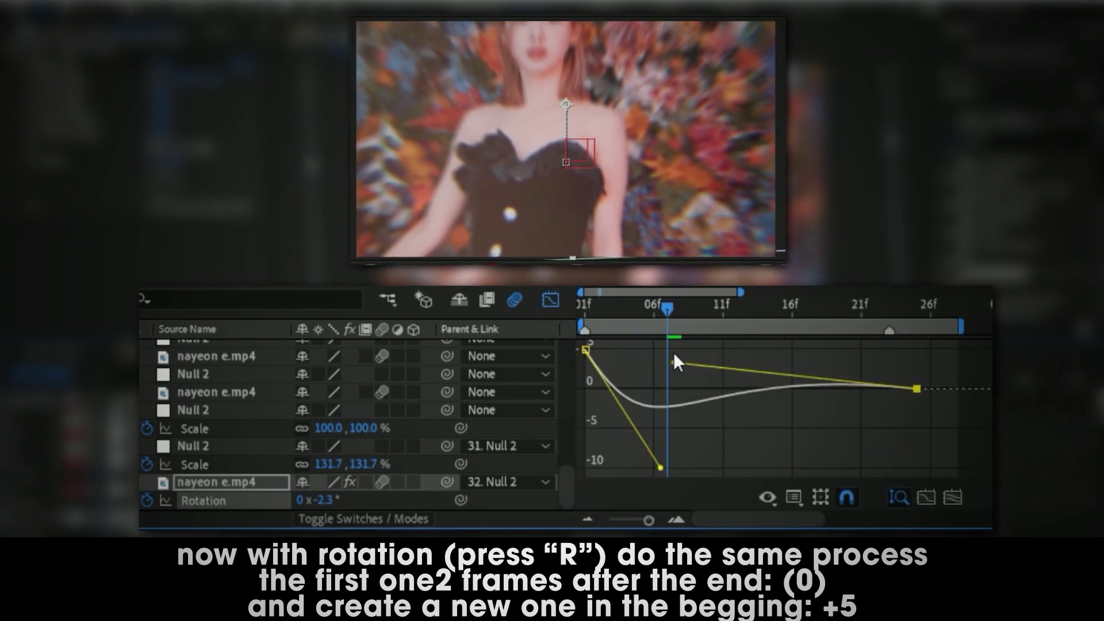
{"action": "key", "text": "space"}
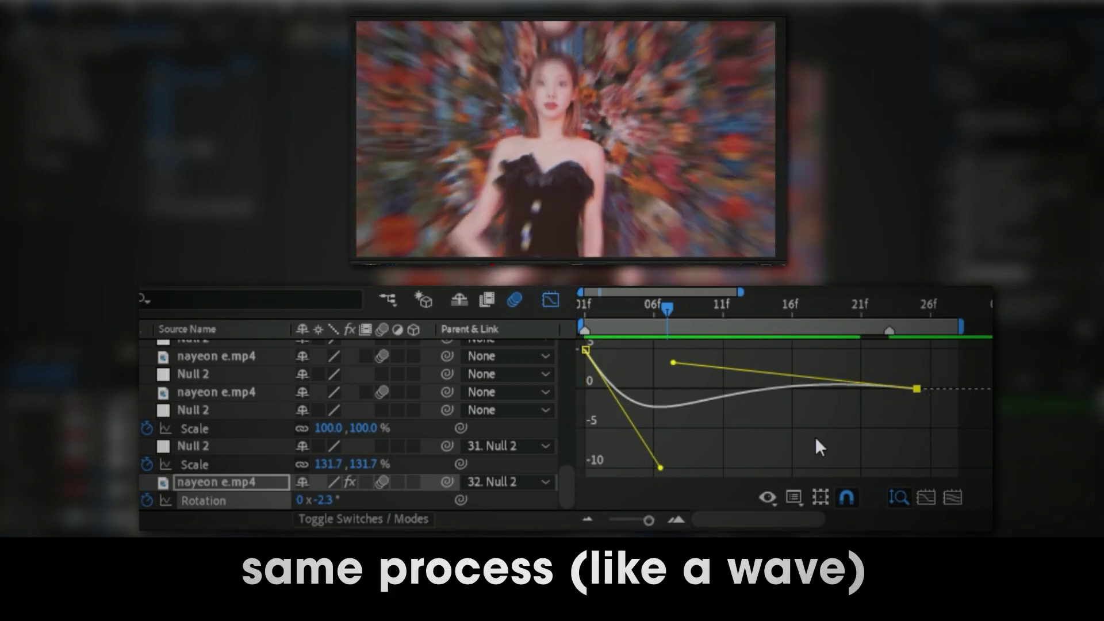
{"action": "left_click_drag", "start_coordinate": [716, 305], "coordinate": [723, 305]}
{"action": "key", "text": "shift+F3"}
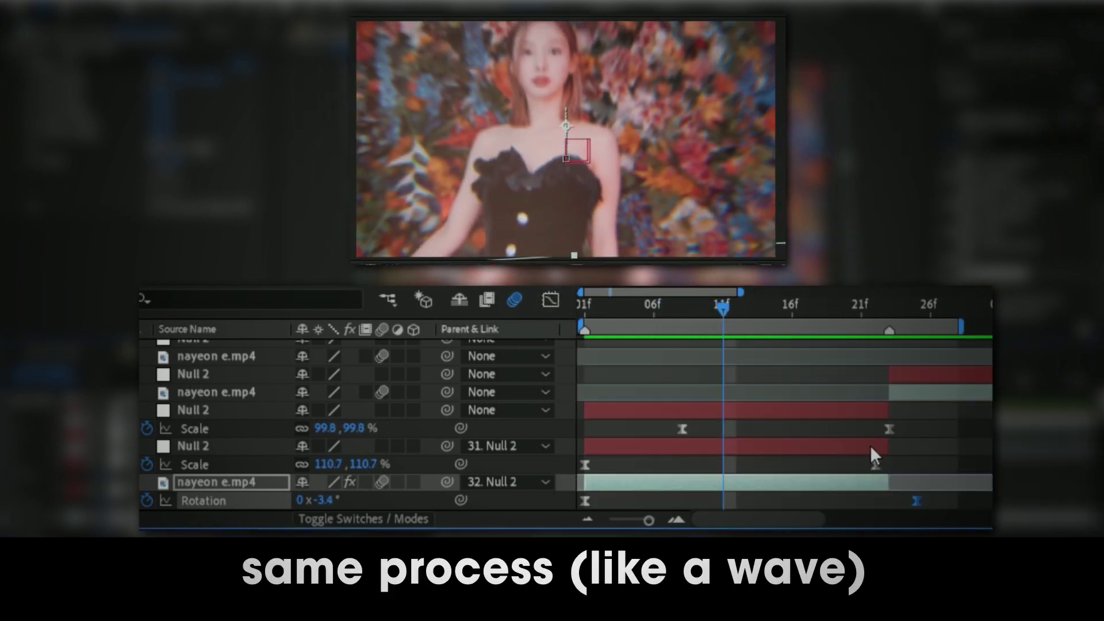
{"action": "key", "text": "shift+F3"}
Step: Deepen the rotation wave by pulling the curve handle left, then preview the result
{"action": "left_click_drag", "start_coordinate": [733, 451], "coordinate": [647, 468]}
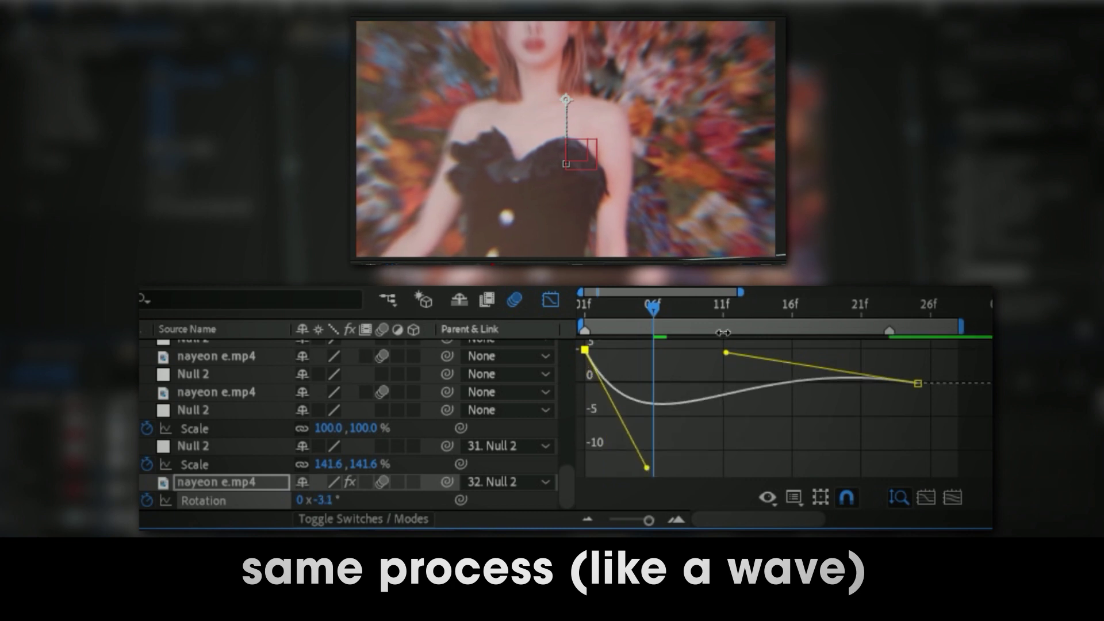
{"action": "key", "text": "shift+F3"}
{"action": "key", "text": "space"}
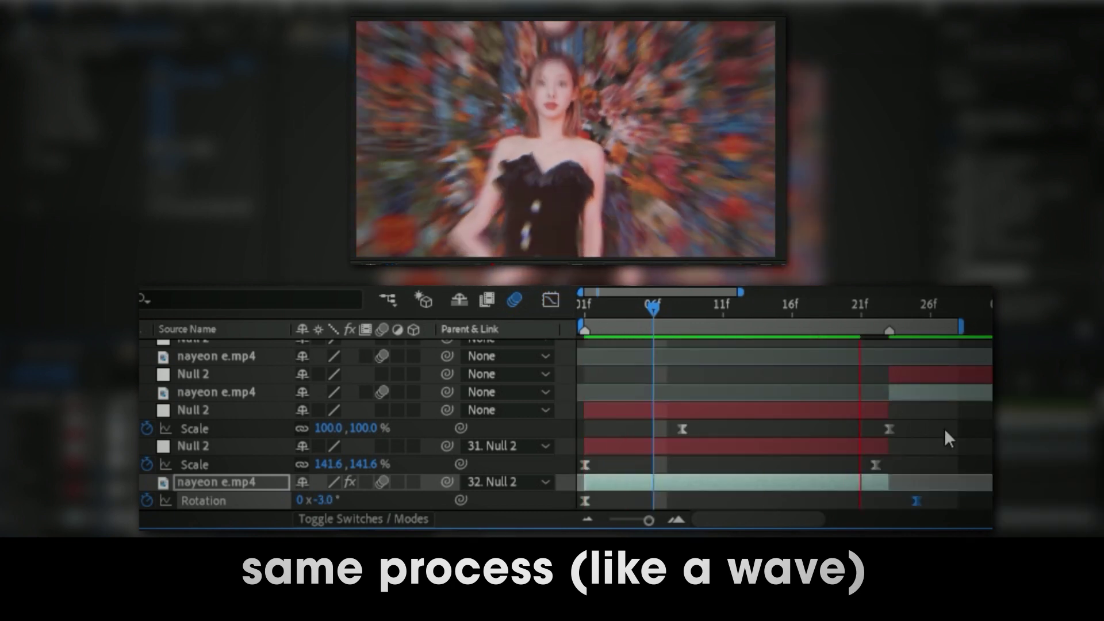
{"action": "left_click", "coordinate": [722, 305]}
{"action": "key", "text": "shift+F3"}
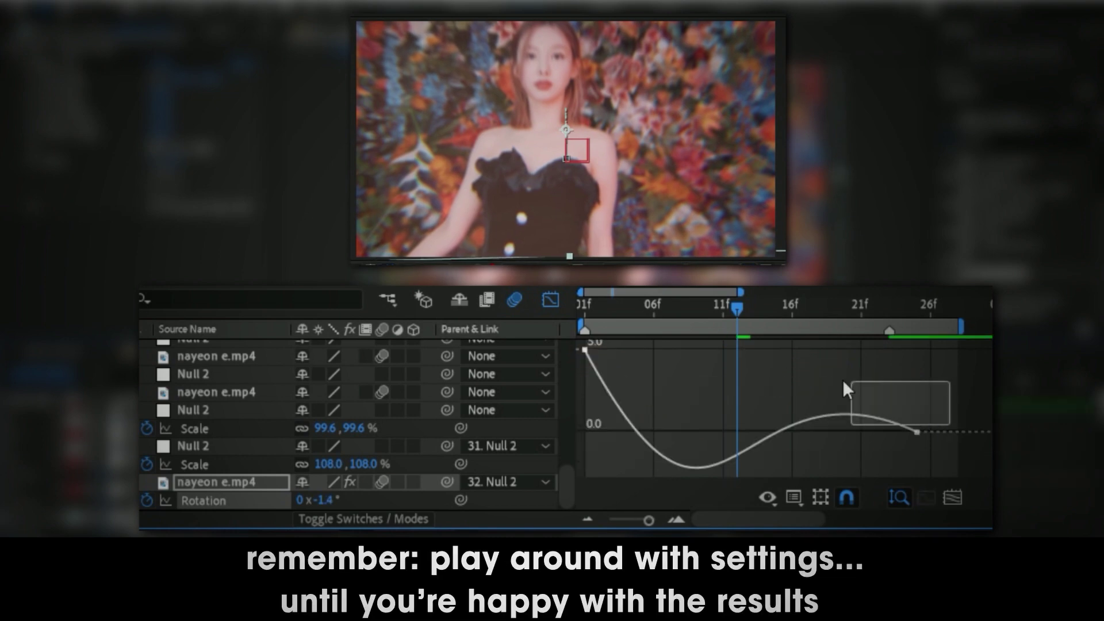
{"action": "key", "text": "space"}
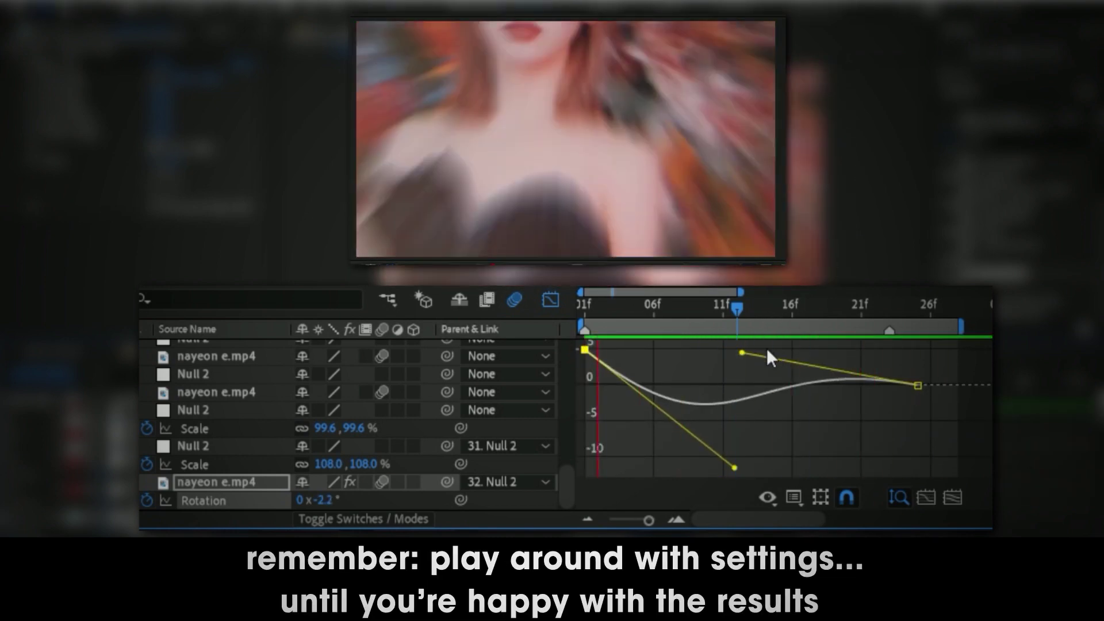
{"action": "key", "text": "space"}
{"action": "key", "text": "shift+F3"}
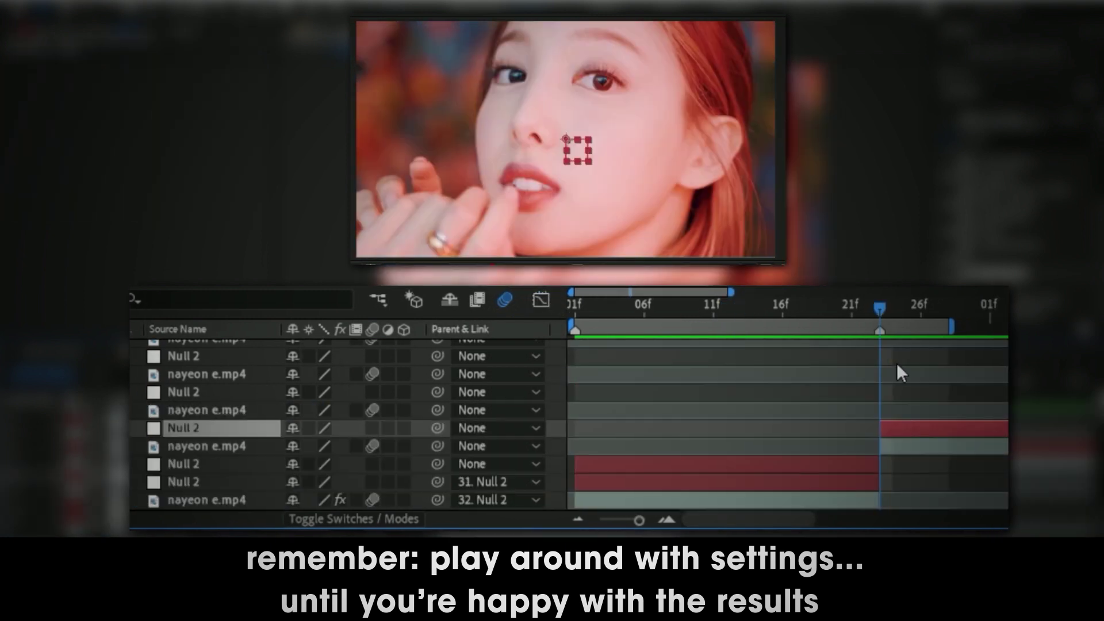
Step: Parent the second clip to its Null 2 and paste the first clip's shake keyframes onto it
{"action": "mouse_move", "coordinate": [424, 445]}
{"action": "left_mouse_down"}
{"action": "mouse_move", "coordinate": [358, 454]}
{"action": "mouse_move", "coordinate": [172, 427]}
{"action": "left_mouse_up"}
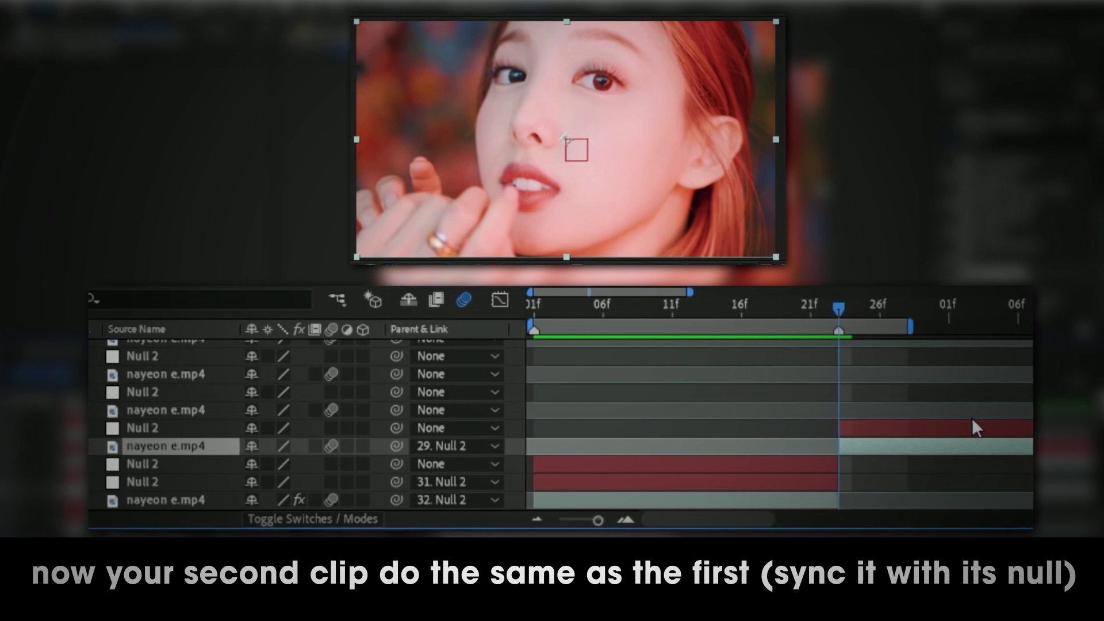
{"action": "left_click", "coordinate": [804, 500]}
{"action": "key", "text": "p"}
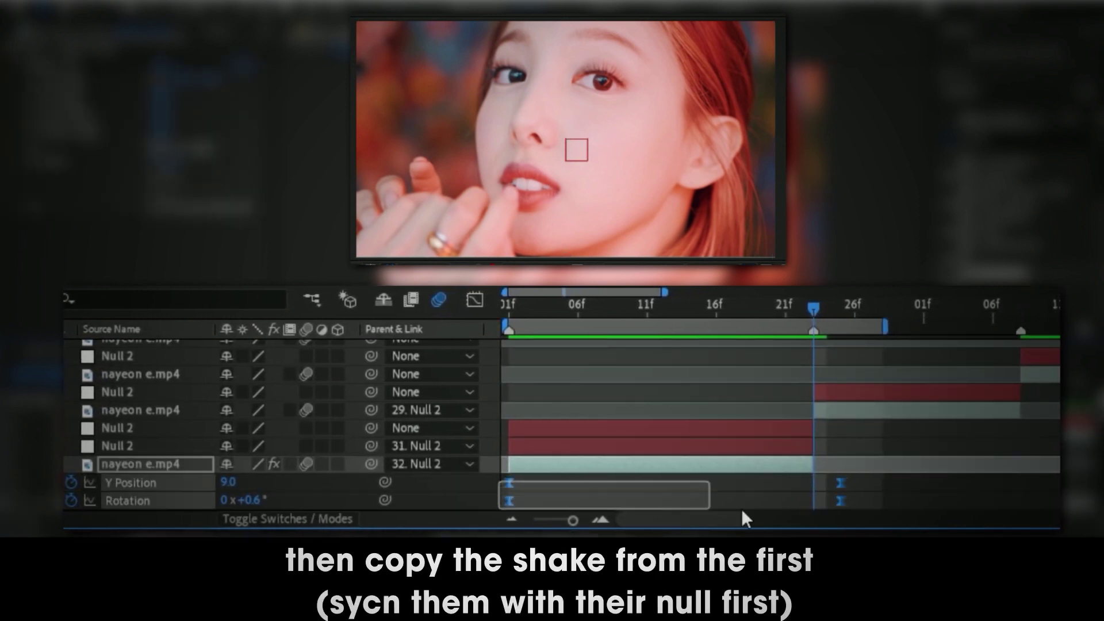
{"action": "left_click", "coordinate": [793, 407]}
{"action": "key", "text": "ctrl+v"}
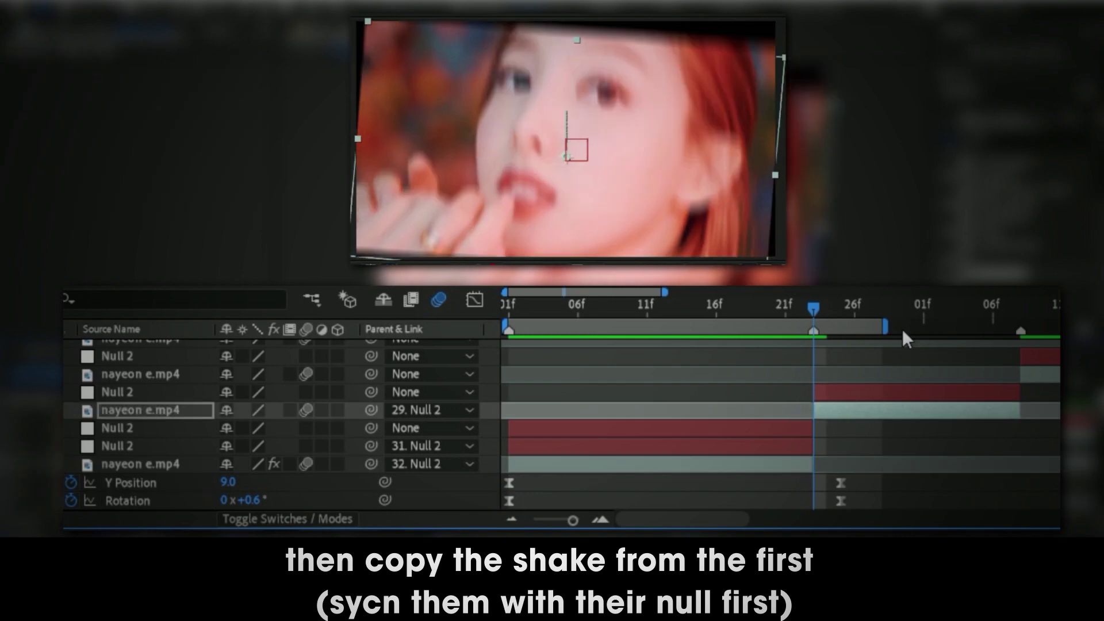
{"action": "key", "text": "space"}
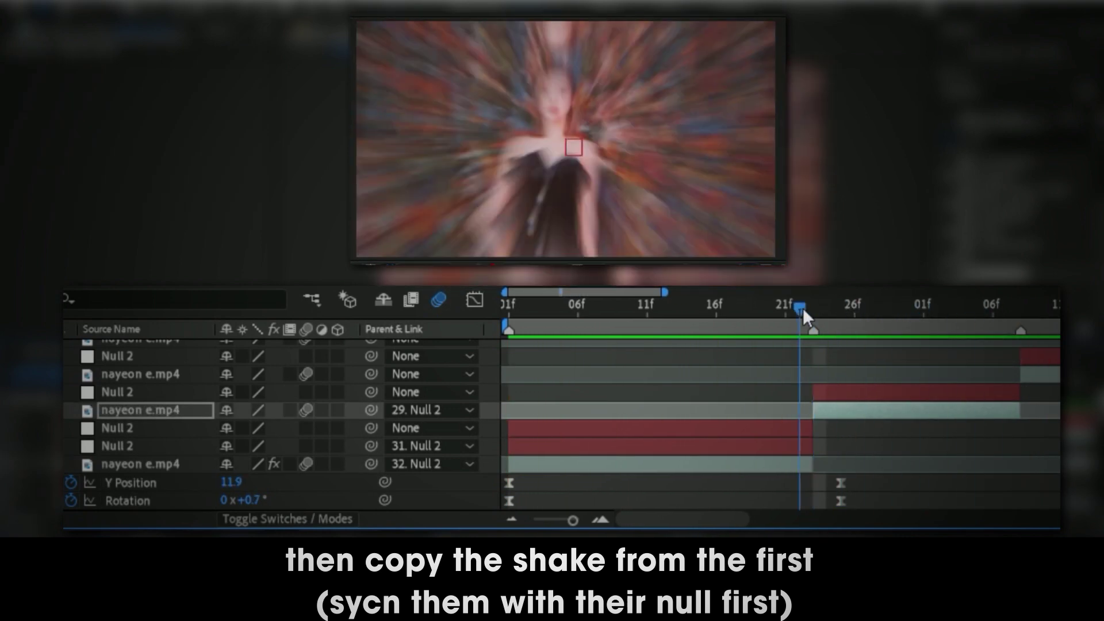
Step: Add a 100% Scale keyframe on the second clip's Null 2 at the current time
{"action": "left_click", "coordinate": [824, 395]}
{"action": "key", "text": "s"}
{"action": "left_click", "coordinate": [70, 411]}
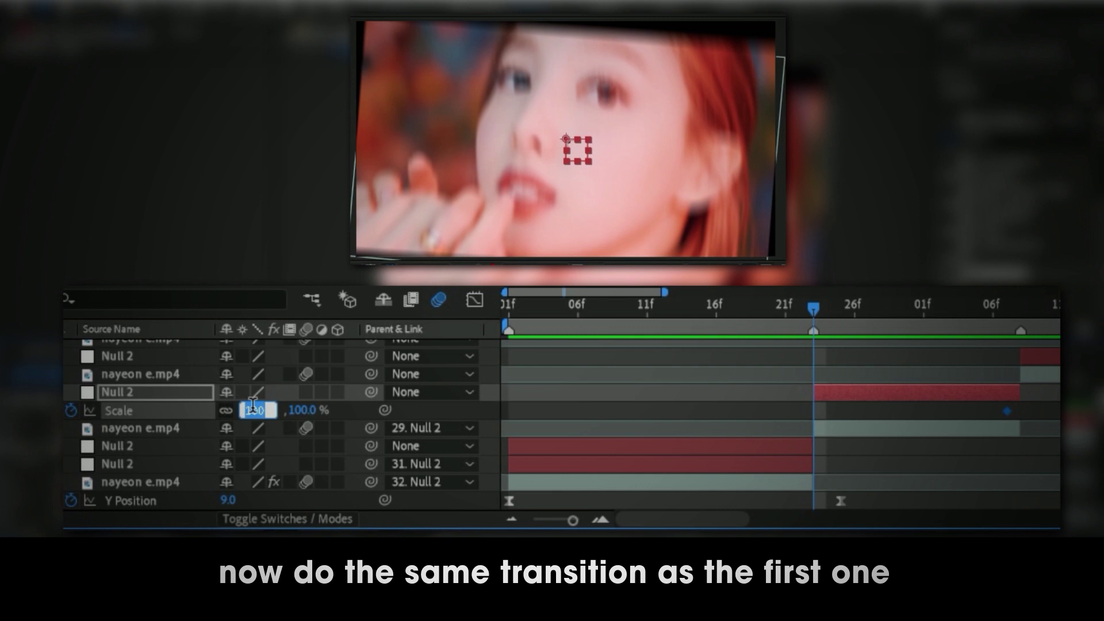
Step: Set Null 2's Scale to 450% at the playhead and check its eased curve
{"action": "type", "text": "450"}
{"action": "key", "text": "Return"}
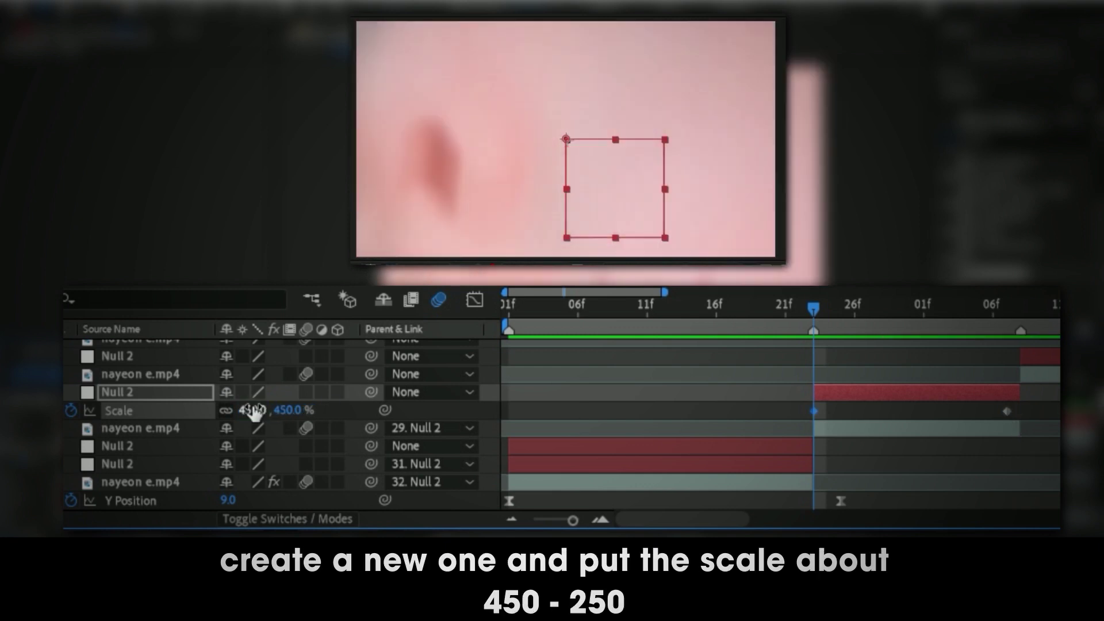
{"action": "key", "text": "shift+F3"}
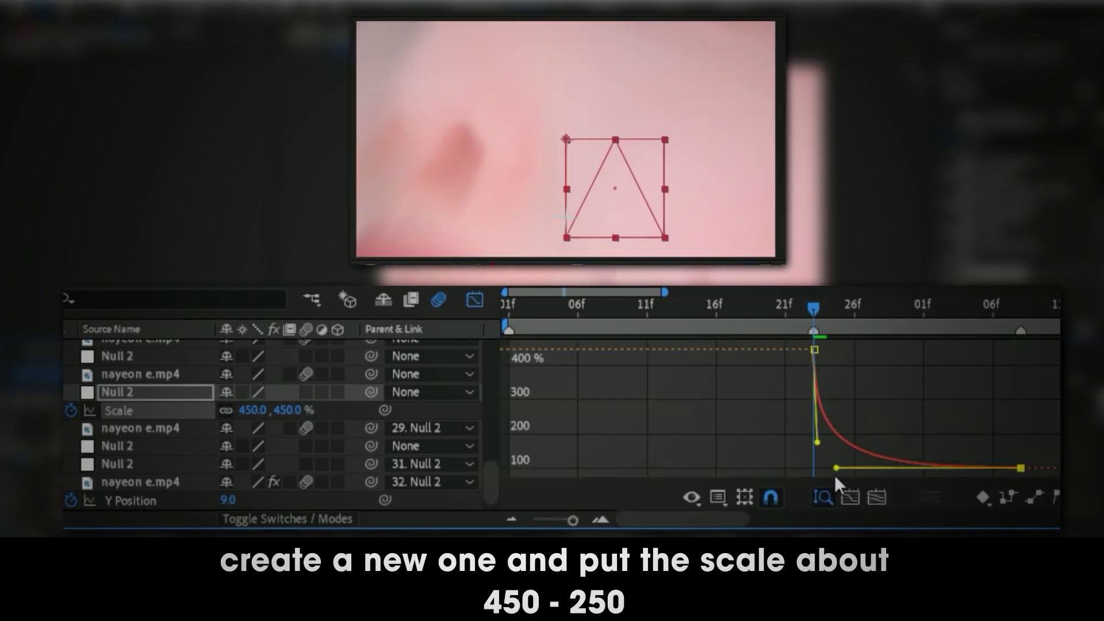
{"action": "key", "text": "shift+F3"}
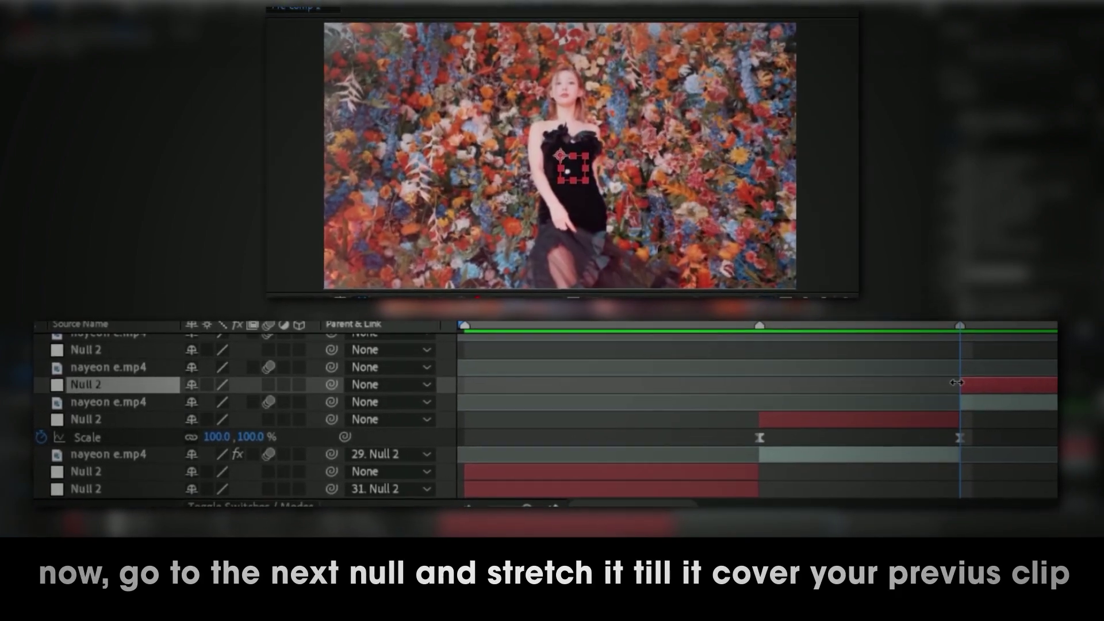
Step: Extend the upper Null 2 back over the previous clip and split it where the clips meet
{"action": "left_click_drag", "start_coordinate": [927, 368], "coordinate": [729, 380]}
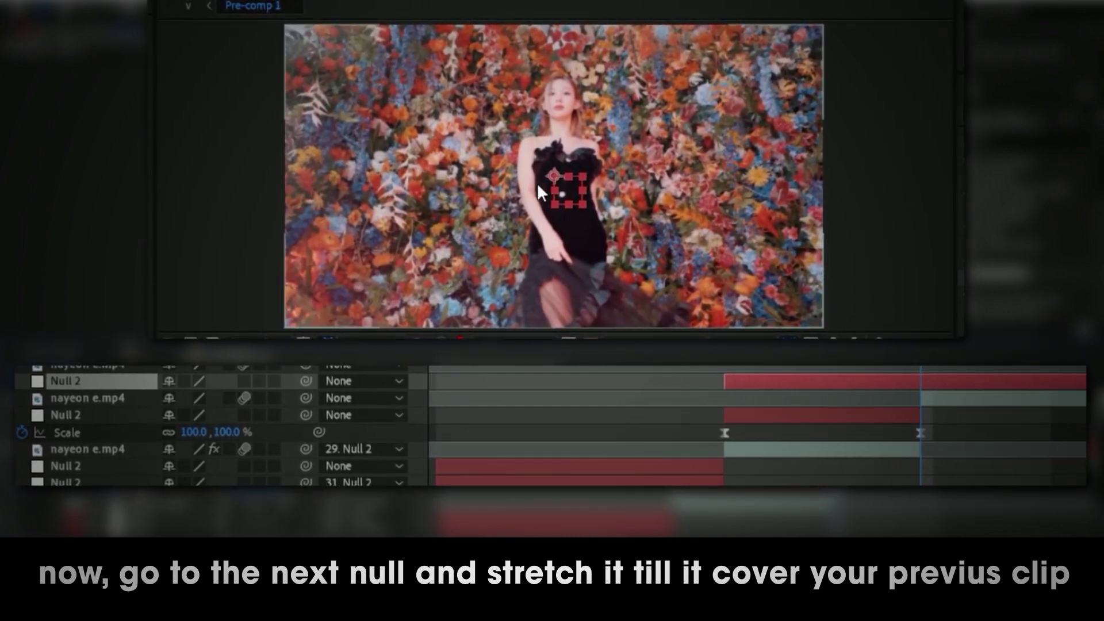
{"action": "key", "text": "alt+shift+p"}
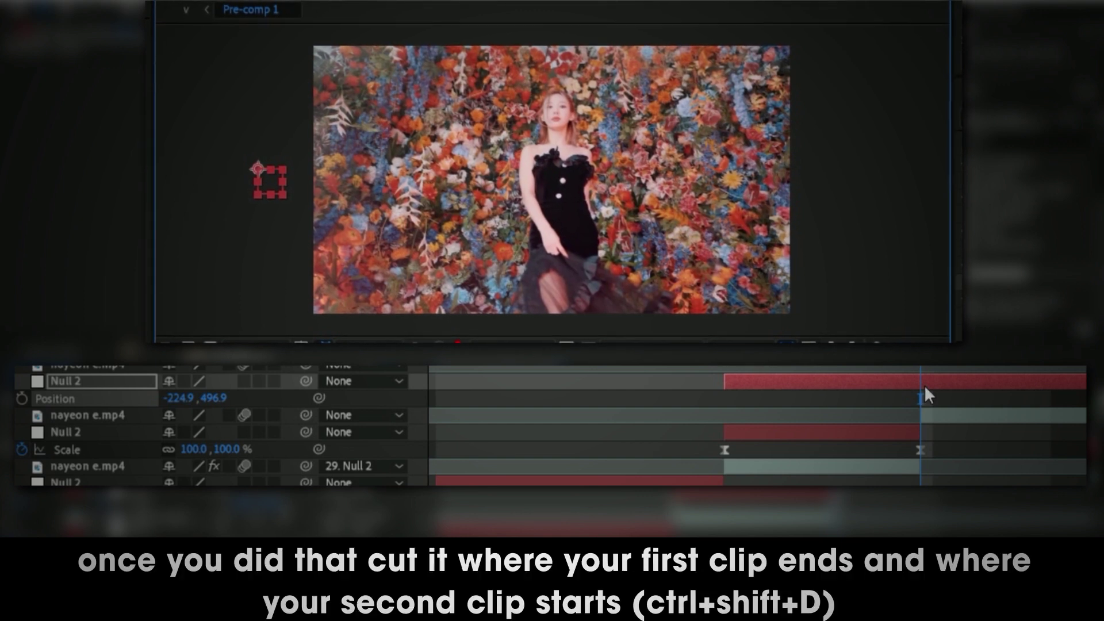
{"action": "key", "text": "ctrl+shift+d"}
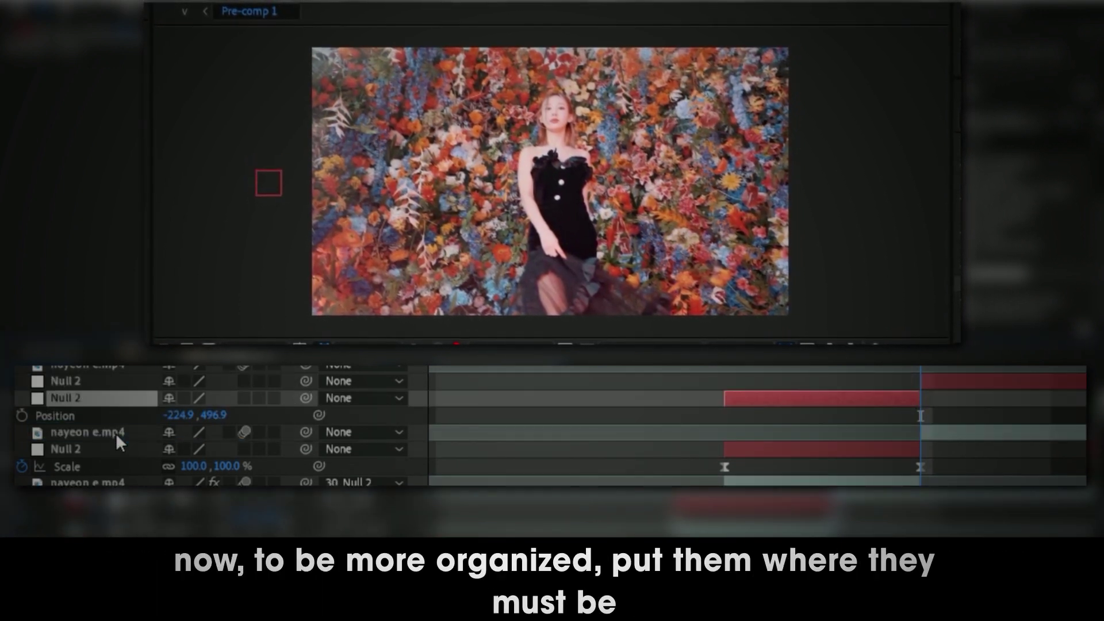
Step: Move the nayeon e.mp4 layer above its Null 2, then select the lower Null 2
{"action": "left_click_drag", "start_coordinate": [117, 438], "coordinate": [117, 394]}
{"action": "left_click", "coordinate": [947, 378]}
{"action": "left_click", "coordinate": [906, 399]}
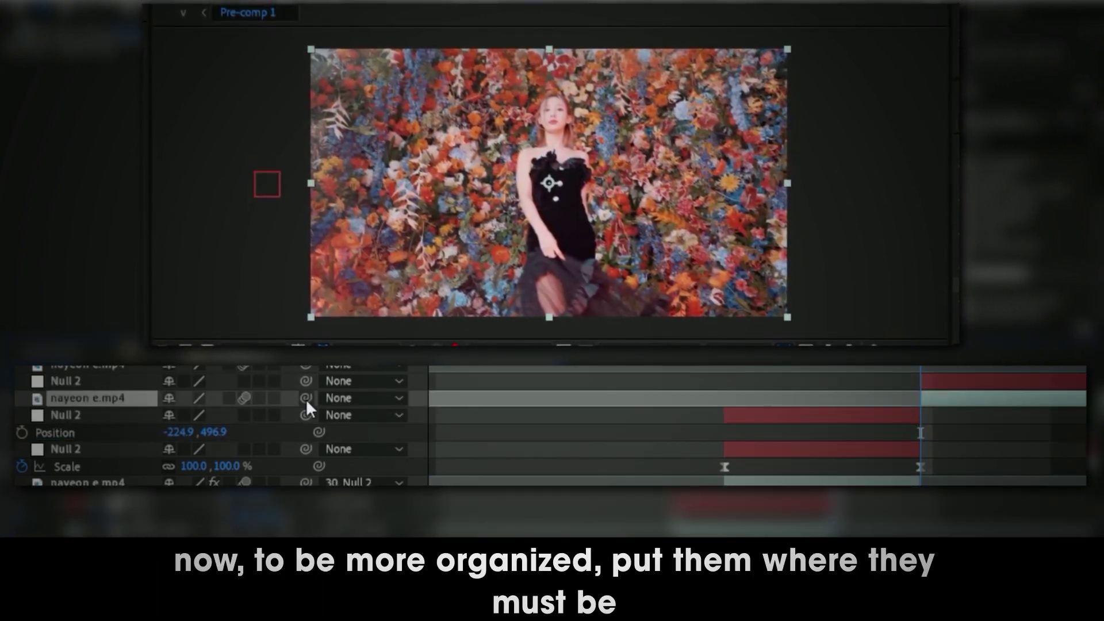
{"action": "key", "text": "shift+Page_Up"}
{"action": "left_click", "coordinate": [742, 451]}
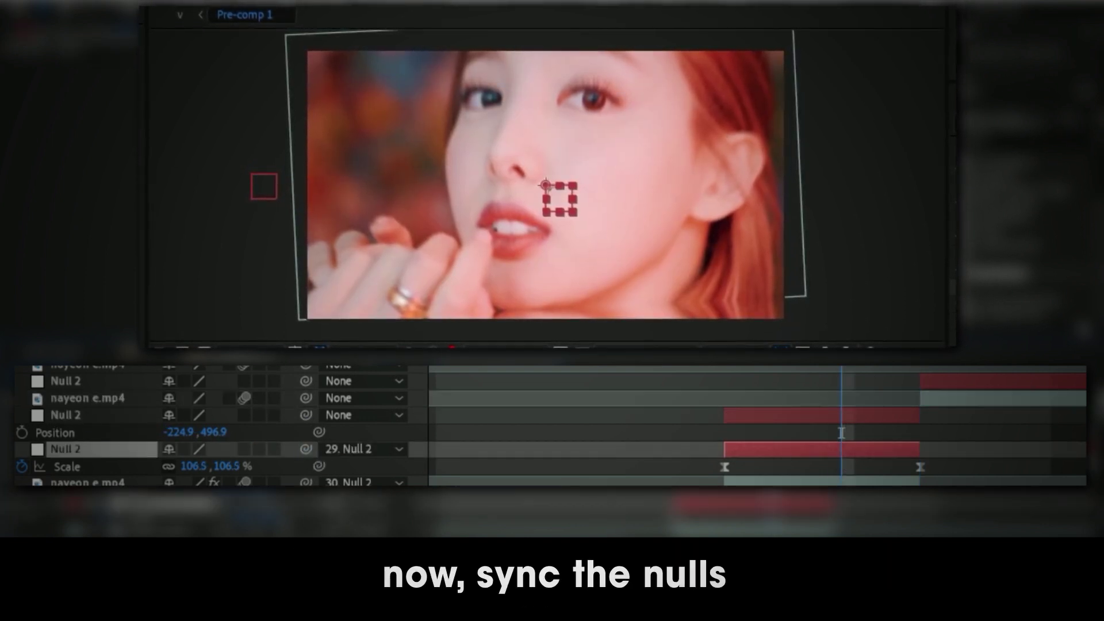
Step: Keyframe the upper Null 2's Scale down to 35.8 with Easy Ease and a raised end handle
{"action": "key", "text": "shift+Page_Up"}
{"action": "left_click", "coordinate": [792, 416]}
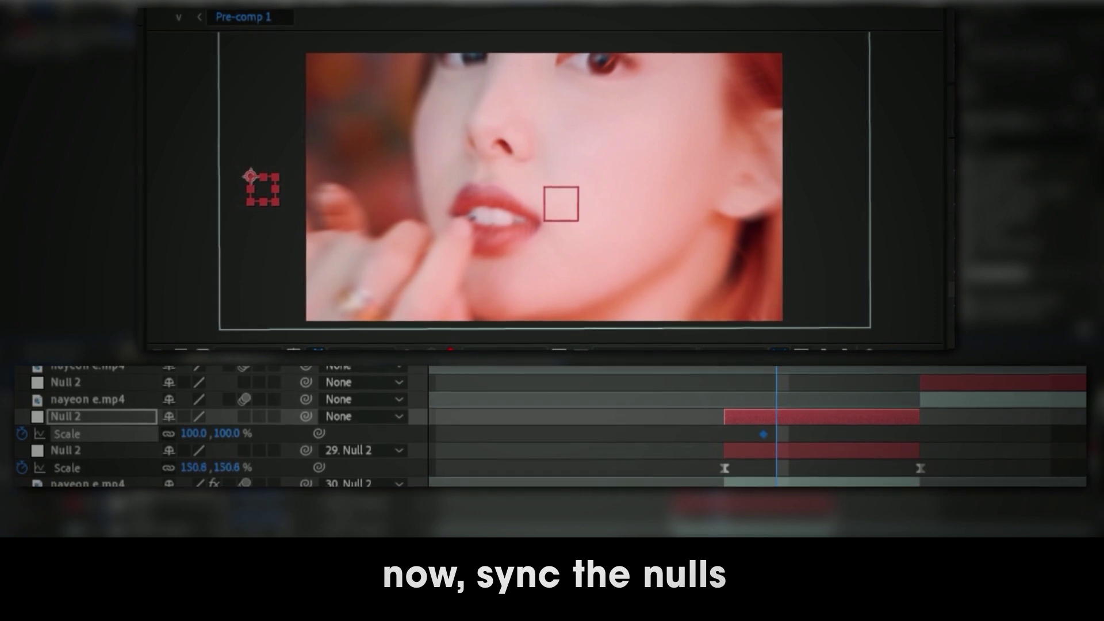
{"action": "key", "text": "o"}
{"action": "left_click", "coordinate": [186, 435]}
{"action": "type", "text": "35.8"}
{"action": "key", "text": "Return"}
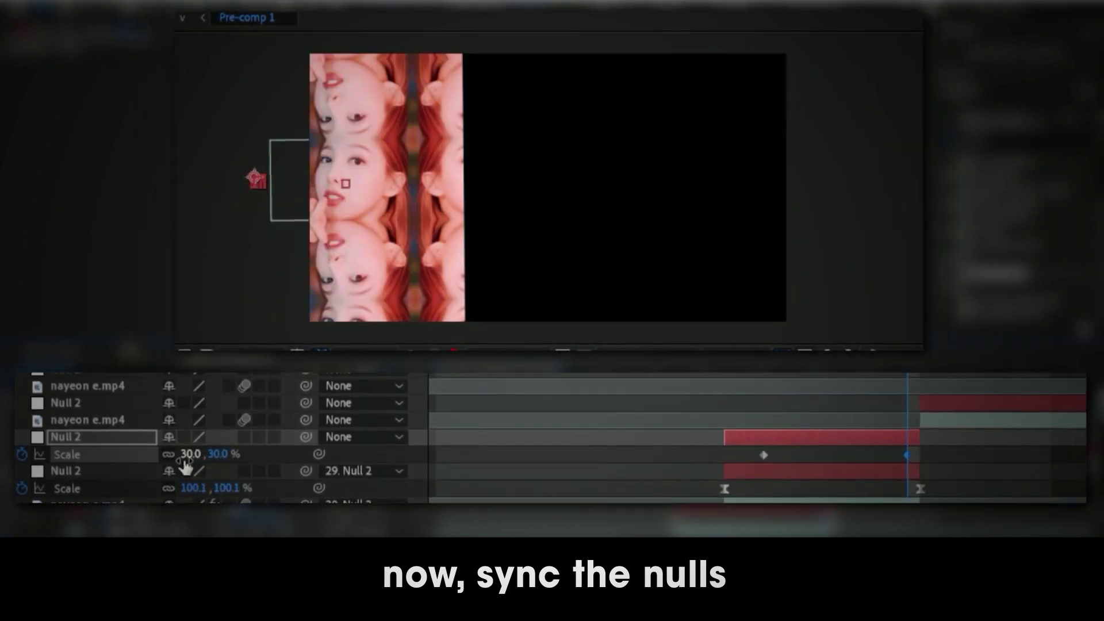
{"action": "key", "text": "F9"}
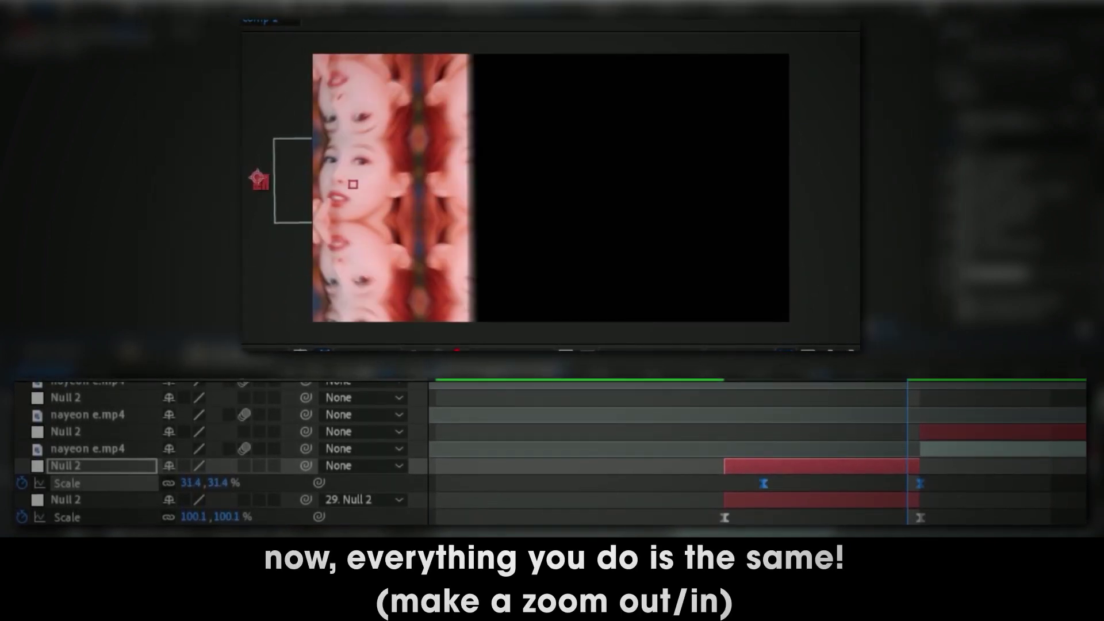
{"action": "key", "text": "shift+F3"}
{"action": "mouse_move", "coordinate": [885, 513]}
{"action": "left_mouse_down"}
{"action": "mouse_move", "coordinate": [944, 424]}
{"action": "mouse_move", "coordinate": [904, 404]}
{"action": "left_mouse_up"}
{"action": "key", "text": "shift+F3"}
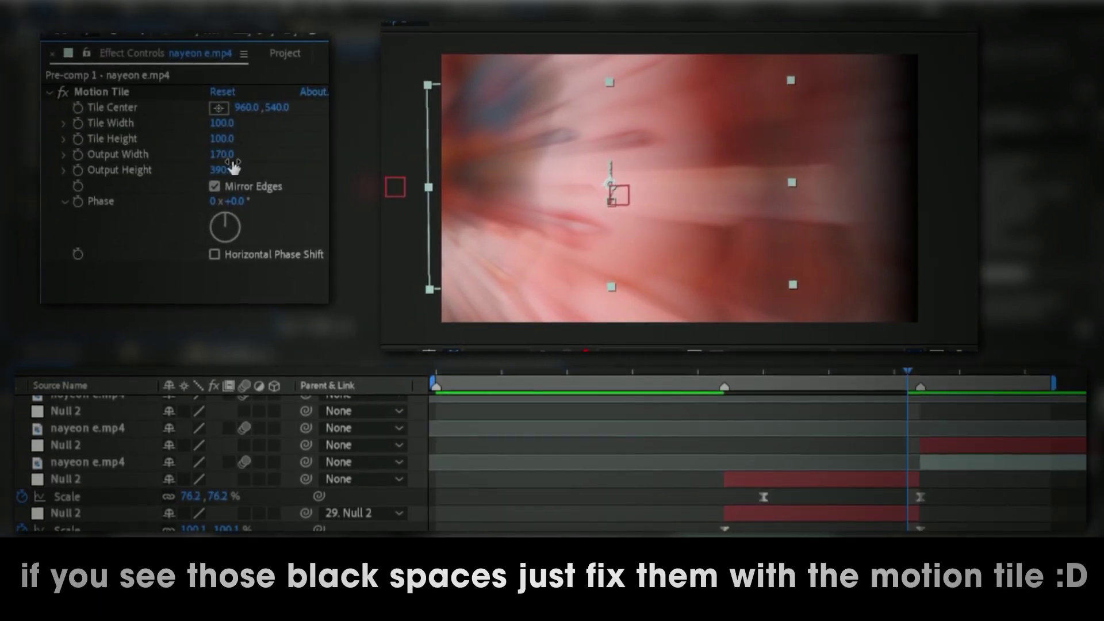
Step: Widen the Motion Tile output width to 330 and reveal the parented clip's shake keyframes
{"action": "left_click_drag", "start_coordinate": [233, 164], "coordinate": [946, 499]}
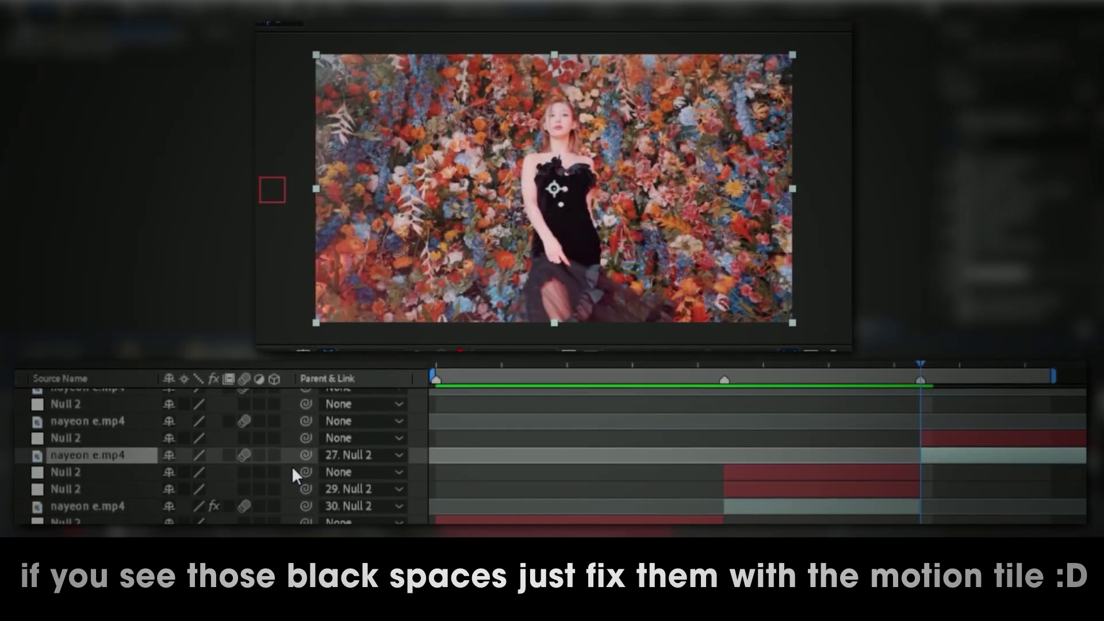
{"action": "left_click", "coordinate": [732, 492]}
{"action": "key", "text": "u"}
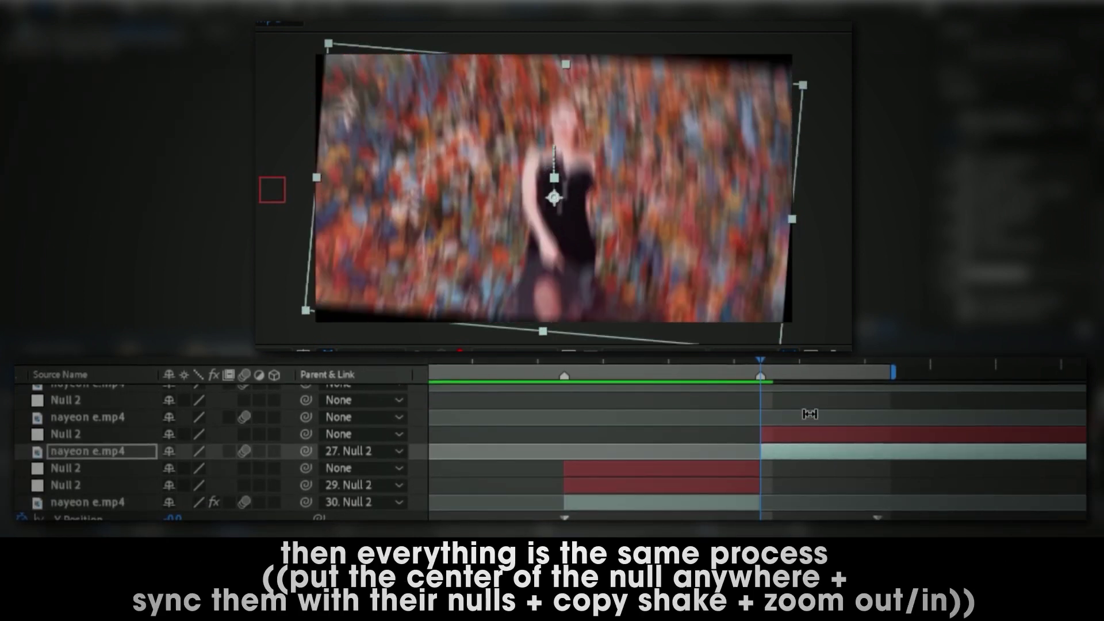
Step: Start Null 2's zoom at 350% with a steep ease to 100%, preview, and trim the work area
{"action": "left_click", "coordinate": [716, 498]}
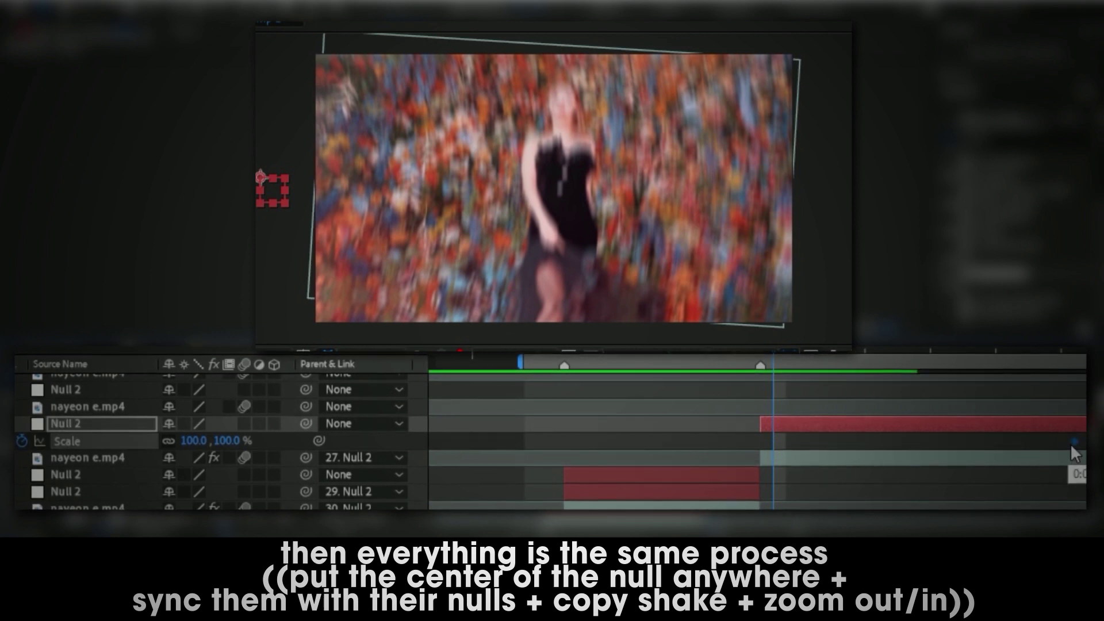
{"action": "left_click_drag", "start_coordinate": [1071, 445], "coordinate": [1046, 444]}
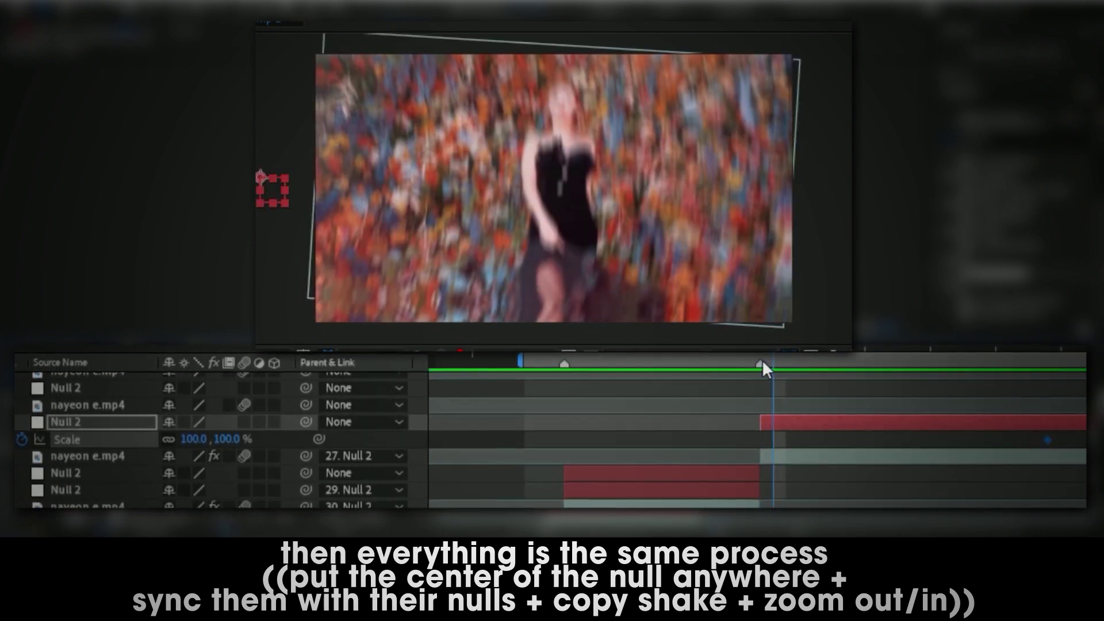
{"action": "left_click", "coordinate": [762, 364]}
{"action": "type", "text": "35"}
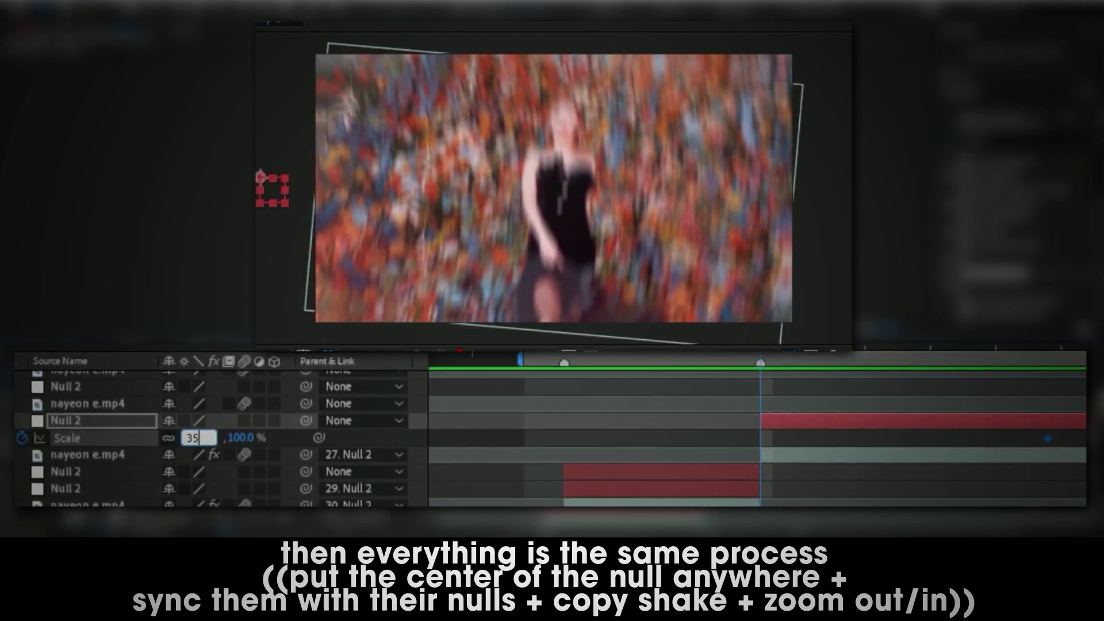
{"action": "type", "text": "0.0"}
{"action": "key", "text": "Return"}
{"action": "key", "text": "shift+F3"}
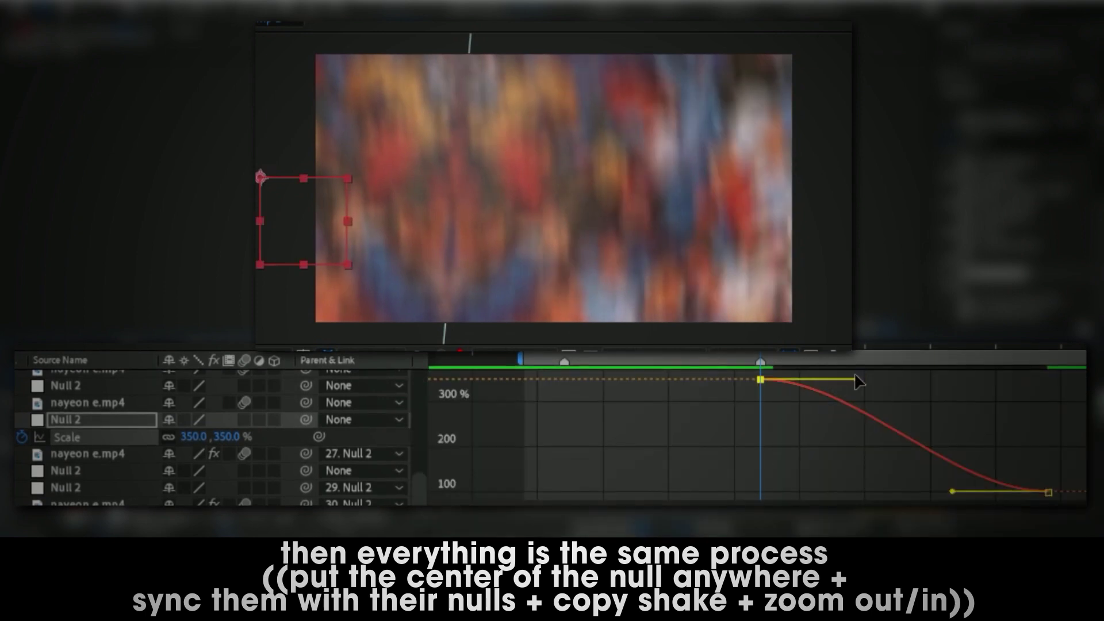
{"action": "left_click_drag", "start_coordinate": [980, 443], "coordinate": [929, 498]}
{"action": "key", "text": "space"}
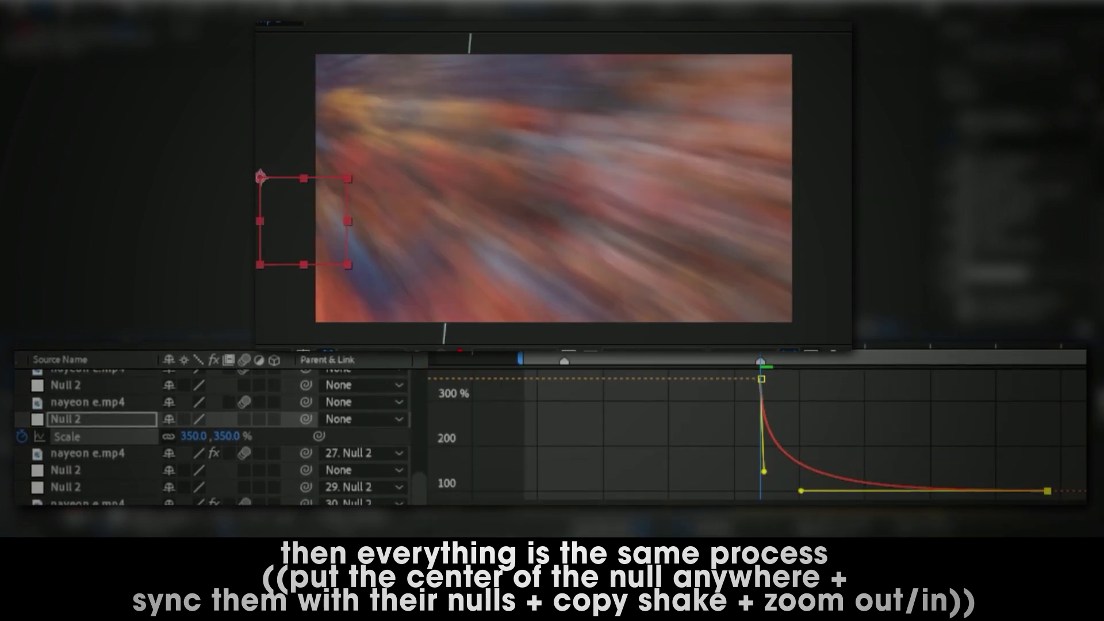
{"action": "key", "text": "shift+F3"}
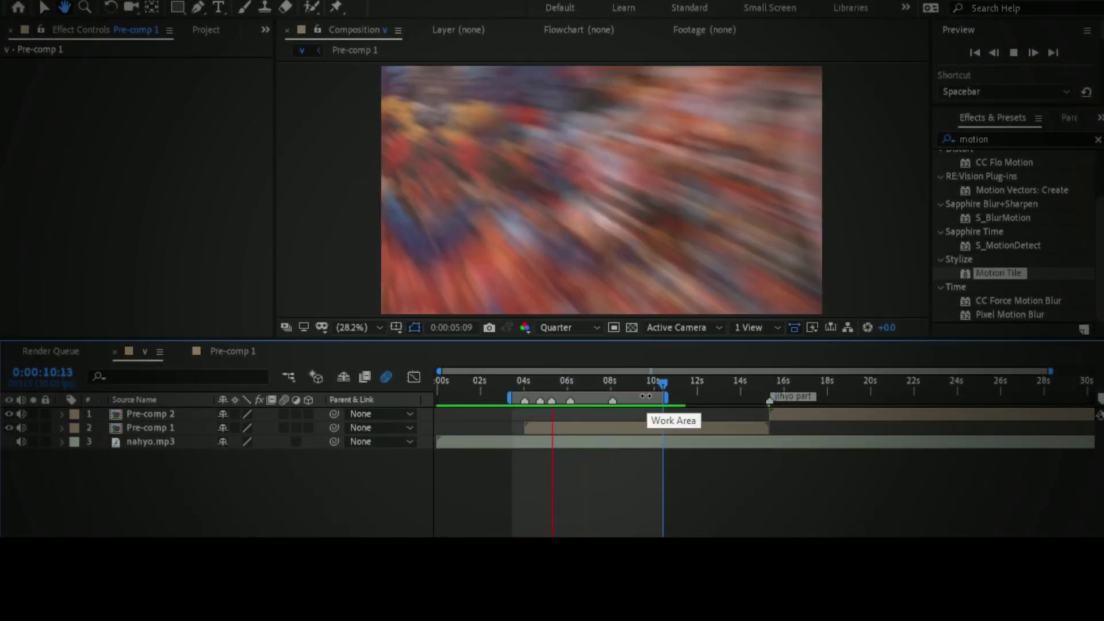
{"action": "left_click_drag", "start_coordinate": [666, 396], "coordinate": [635, 396]}
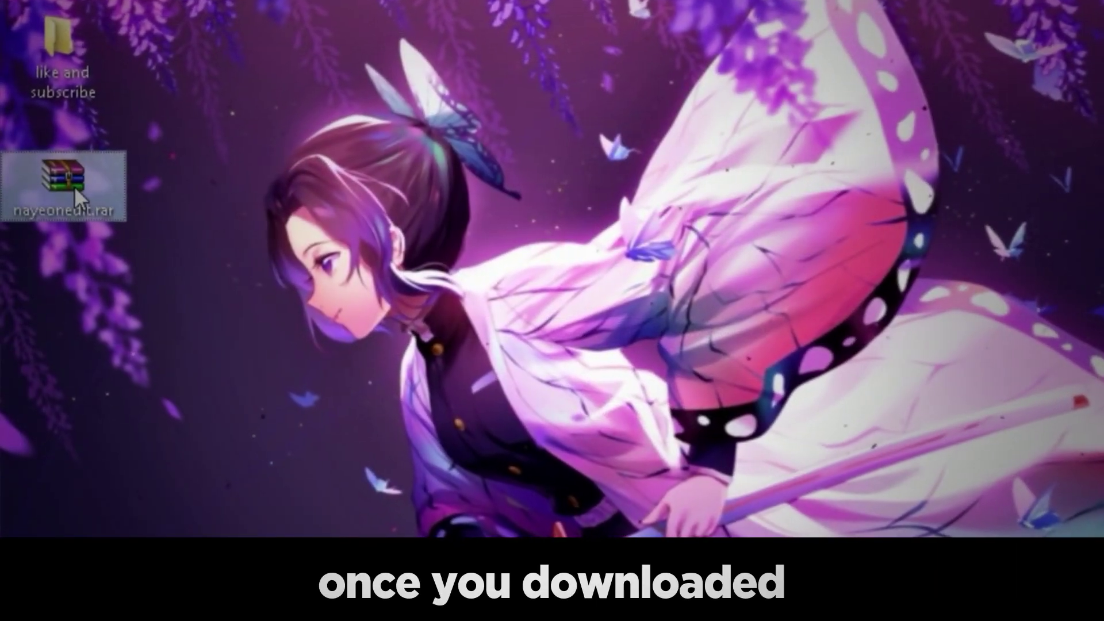
Step: Extract nayeonedit.rar onto the desktop and open nayeonedit.aep from the extracted nayeonedit folder
{"action": "right_click", "coordinate": [75, 197]}
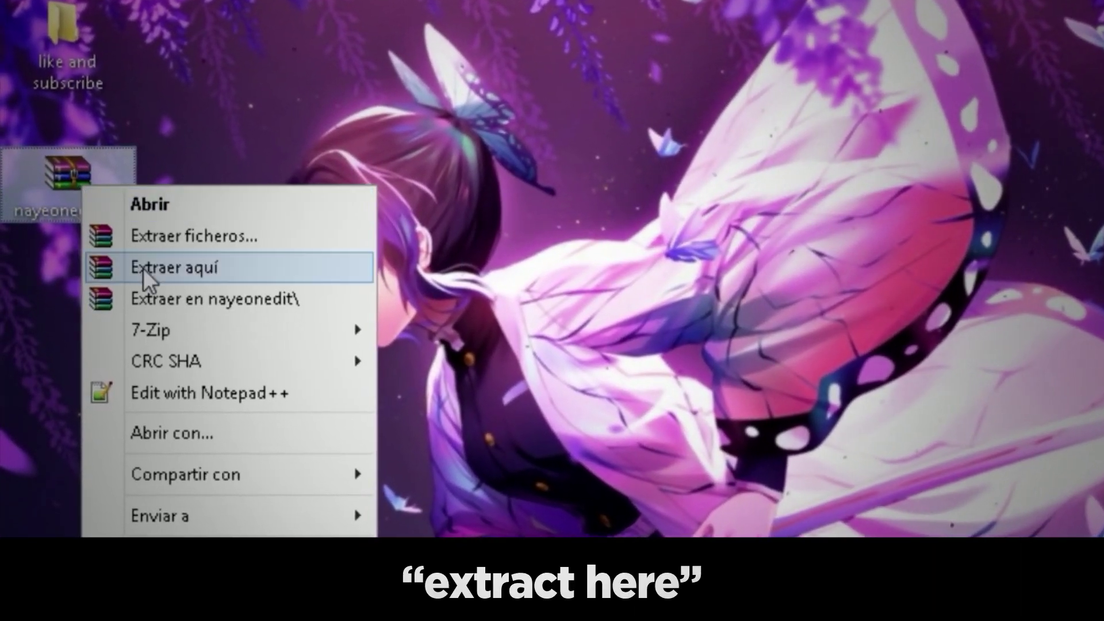
{"action": "left_click", "coordinate": [184, 270]}
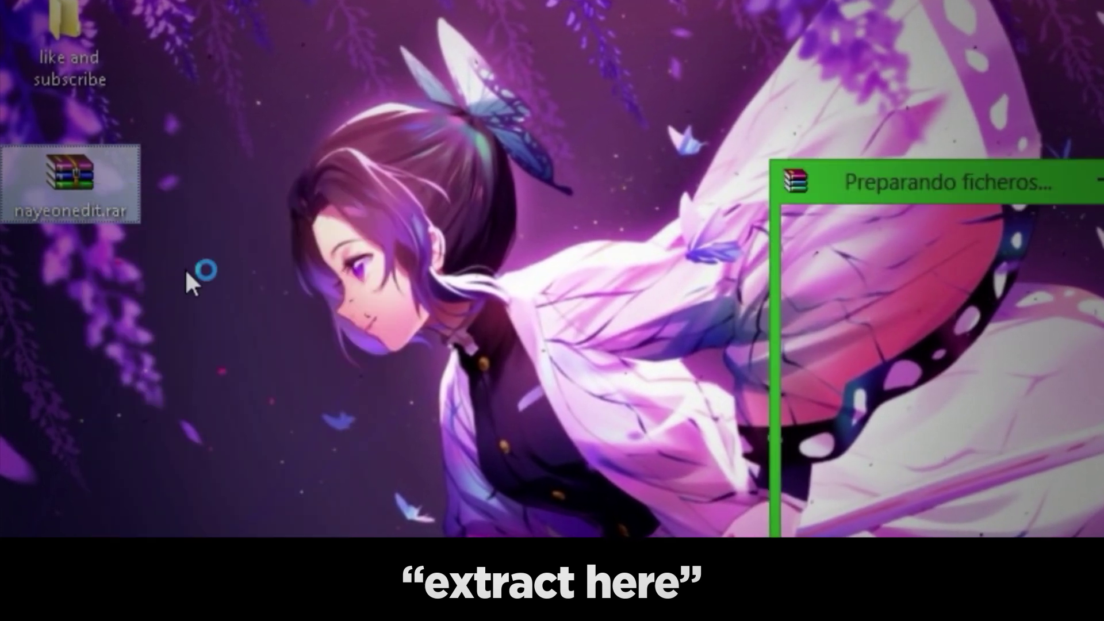
{"action": "left_click_drag", "start_coordinate": [282, 453], "coordinate": [263, 430]}
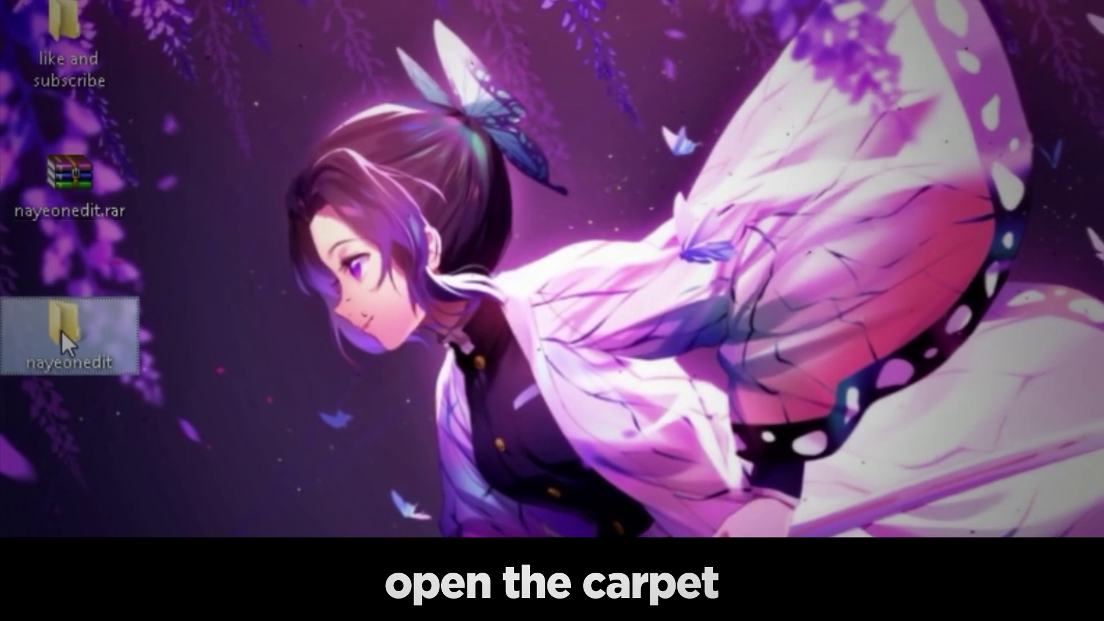
{"action": "double_click", "coordinate": [62, 332]}
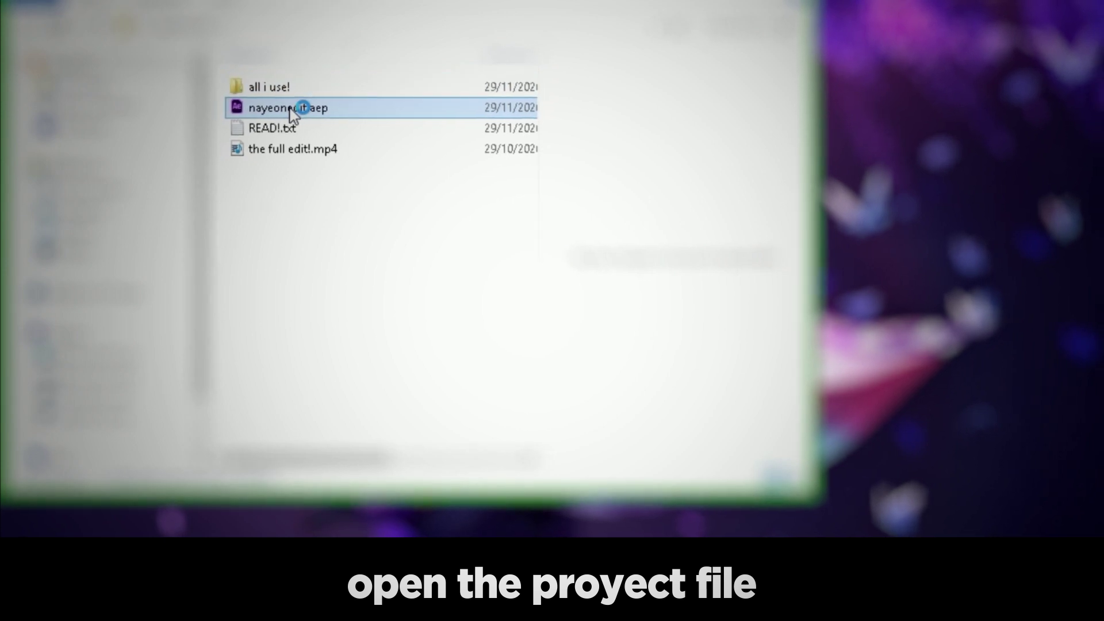
{"action": "double_click", "coordinate": [290, 109]}
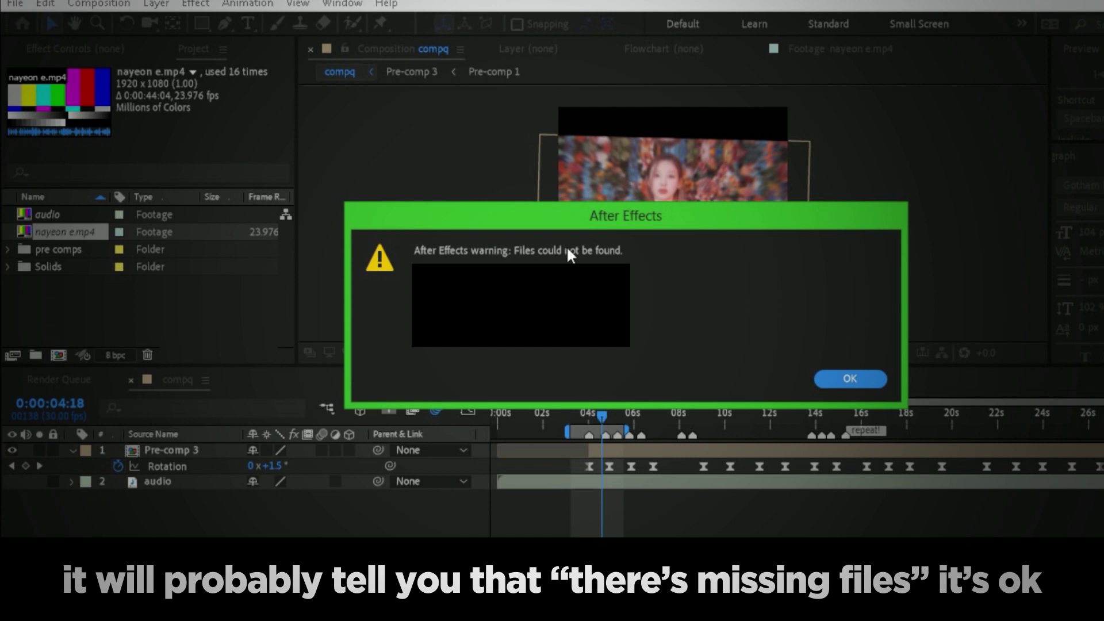
Step: Dismiss the missing-files warning and open Replace Footage for the missing audio item
{"action": "left_click", "coordinate": [849, 380]}
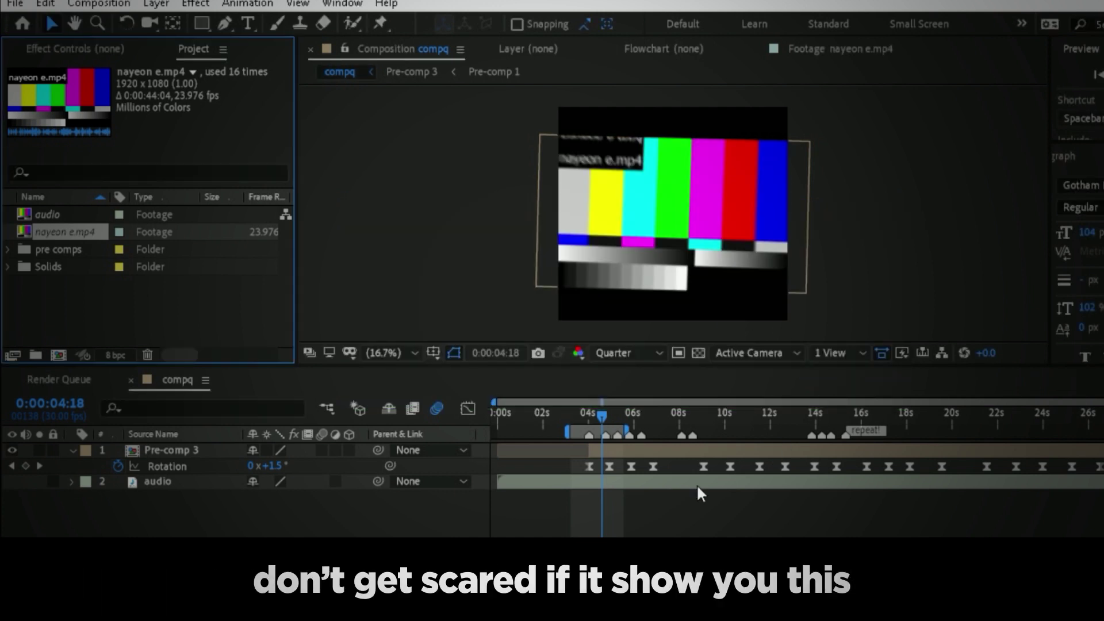
{"action": "left_click_drag", "start_coordinate": [603, 412], "coordinate": [608, 413]}
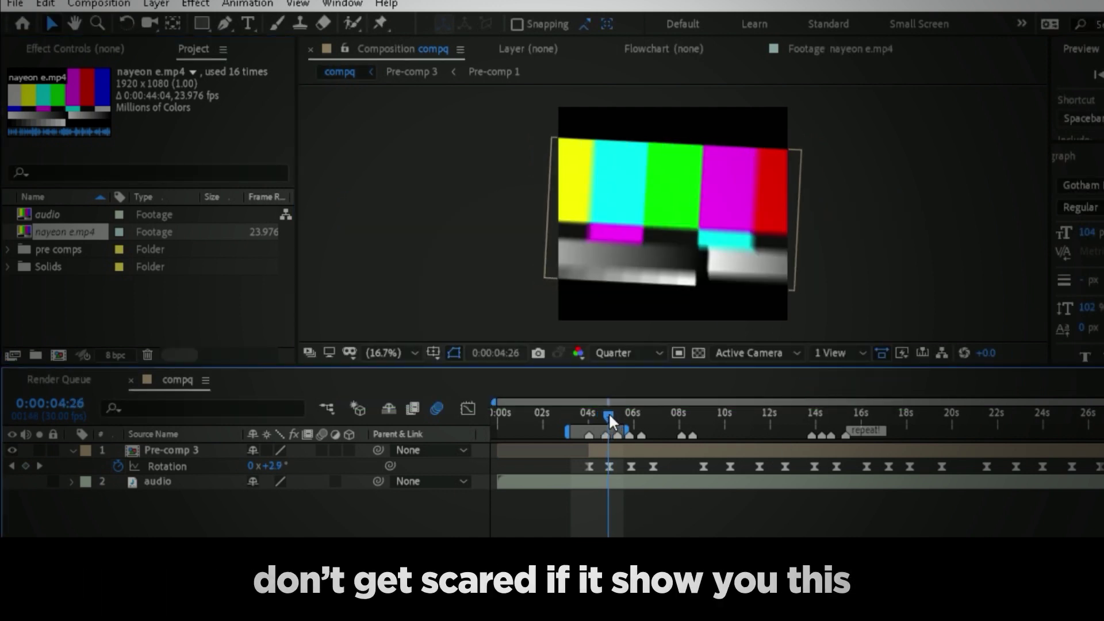
{"action": "left_click", "coordinate": [626, 451]}
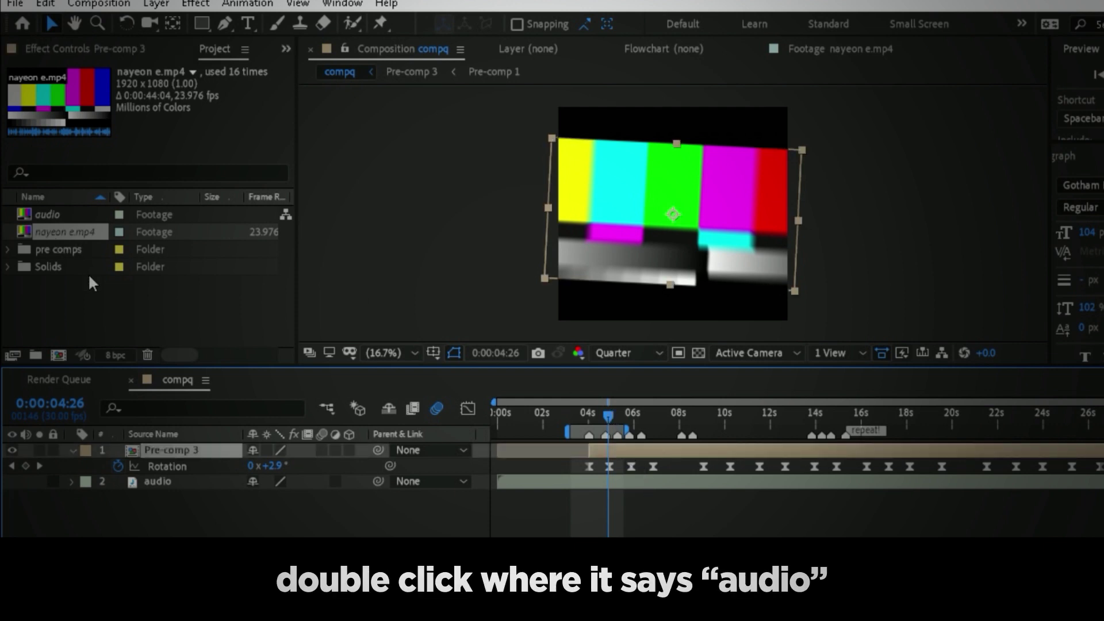
{"action": "left_click", "coordinate": [58, 213]}
{"action": "left_click", "coordinate": [54, 213]}
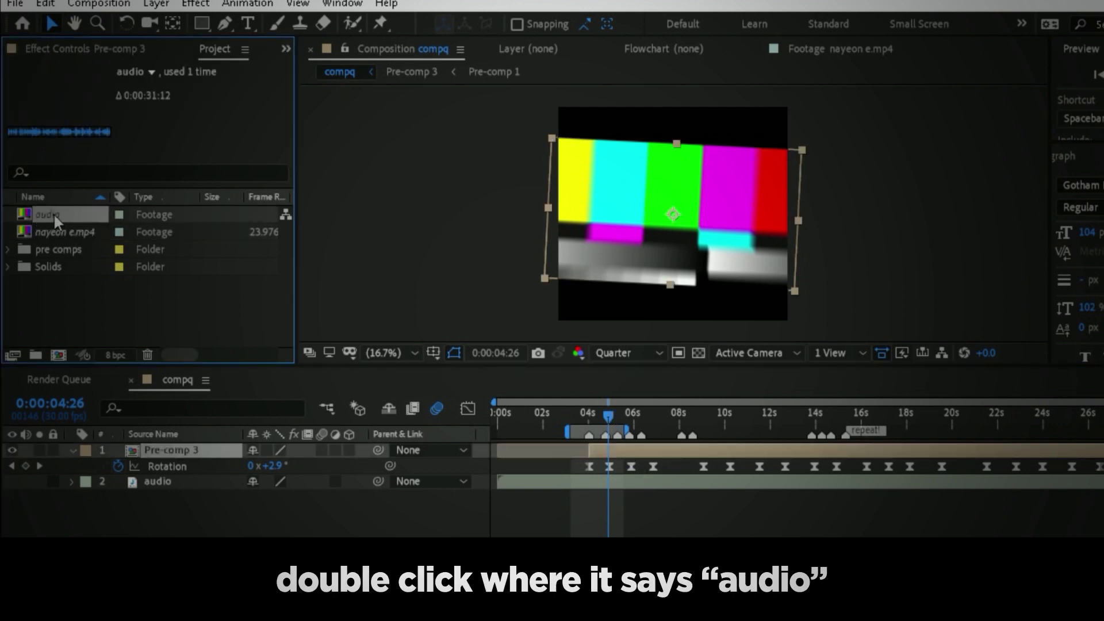
{"action": "double_click", "coordinate": [54, 213]}
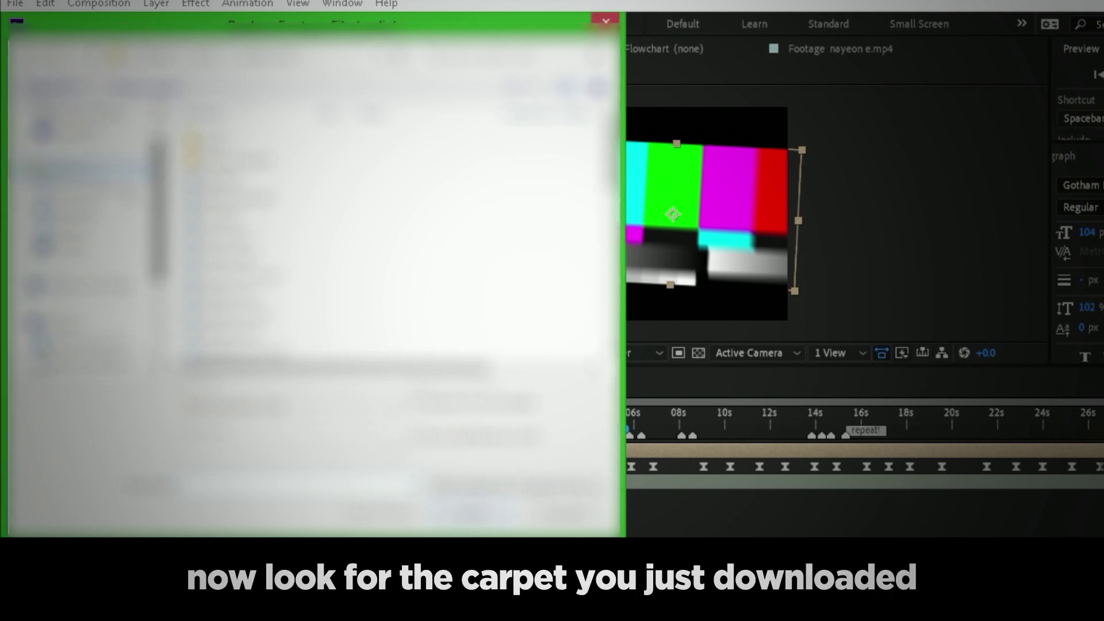
Step: Browse to nayeonedit > all i use! and choose audio.mp3 as the replacement audio
{"action": "scroll", "coordinate": [297, 238], "scroll_direction": "down", "scroll_amount": 2}
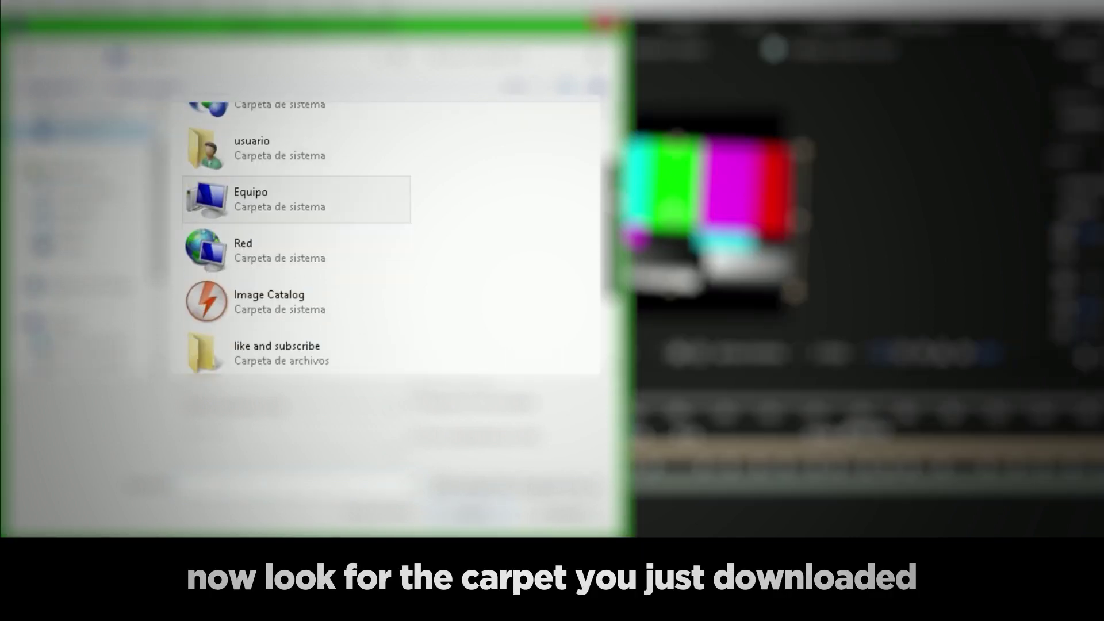
{"action": "scroll", "coordinate": [296, 239], "scroll_direction": "down", "scroll_amount": 2}
{"action": "left_click", "coordinate": [205, 299]}
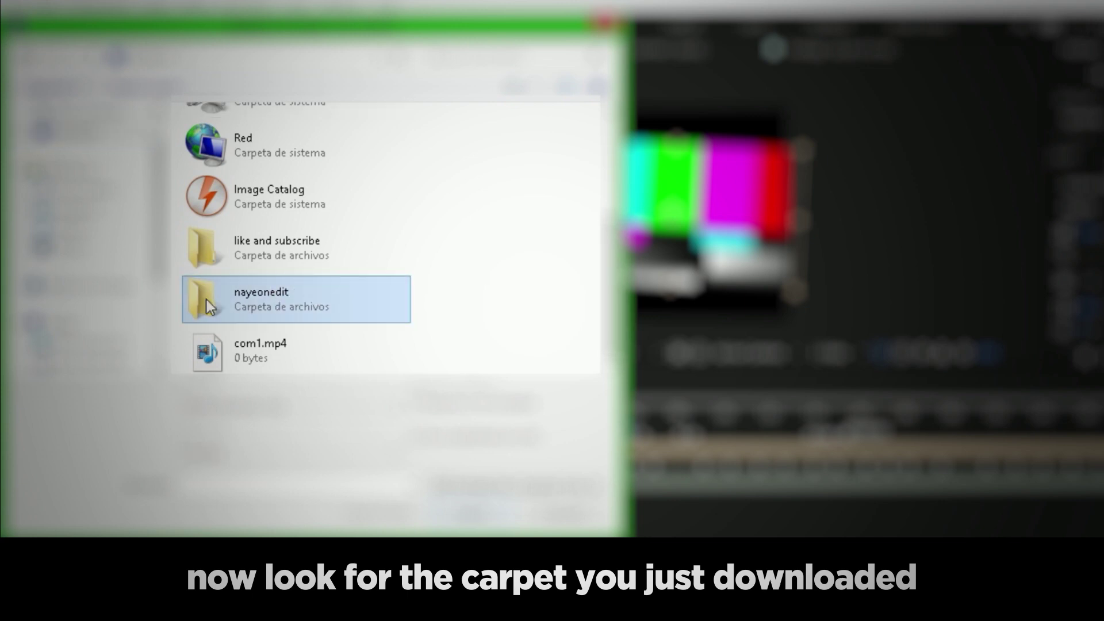
{"action": "double_click", "coordinate": [252, 295]}
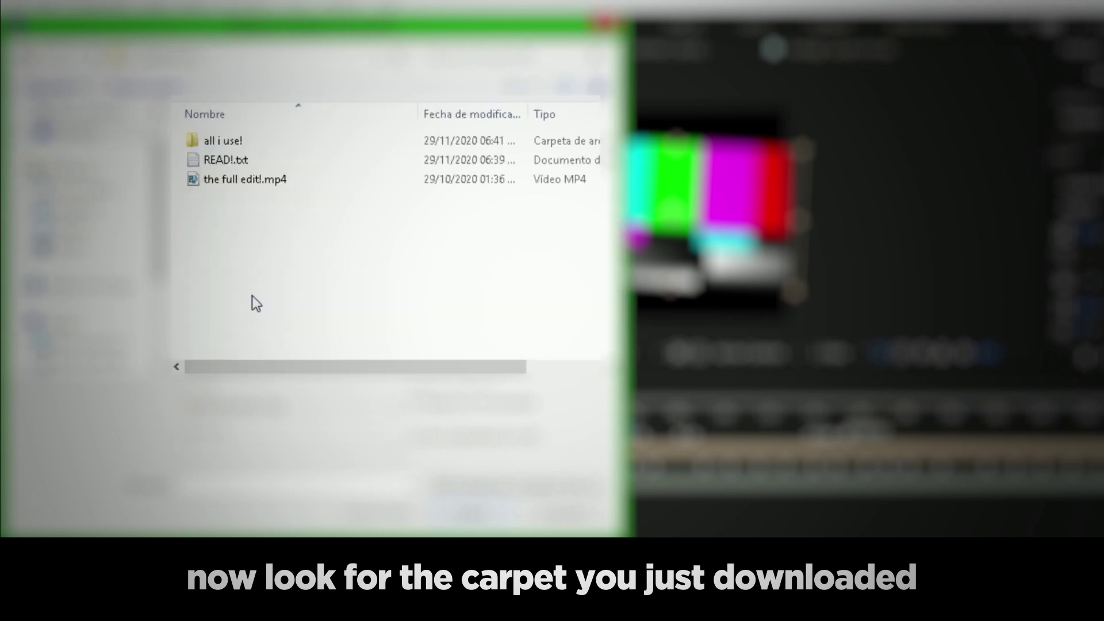
{"action": "double_click", "coordinate": [245, 143]}
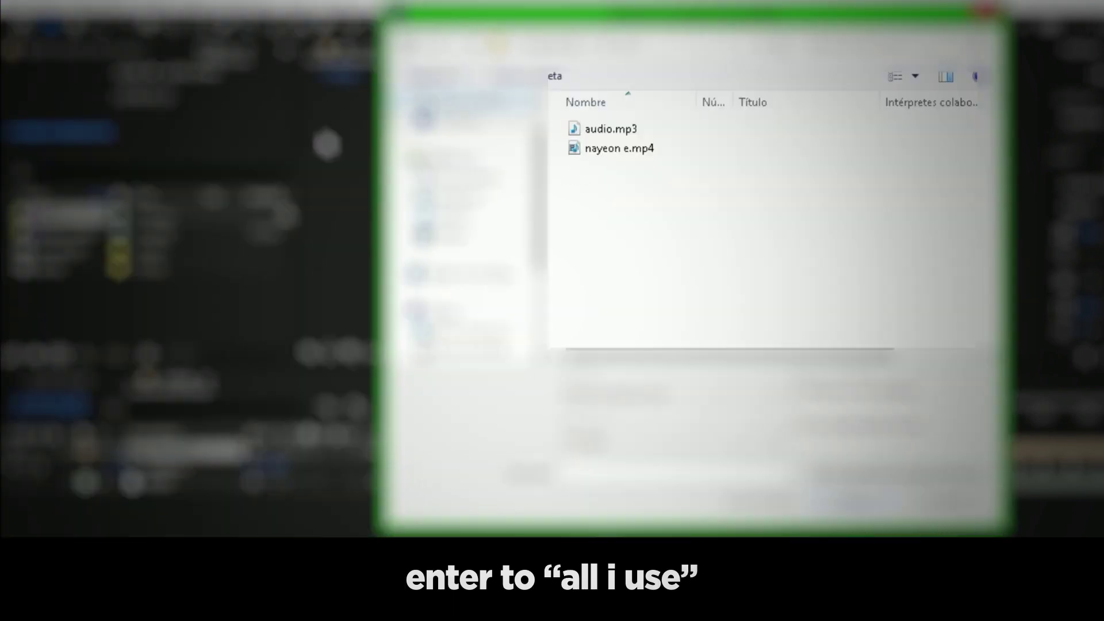
{"action": "left_click", "coordinate": [615, 131]}
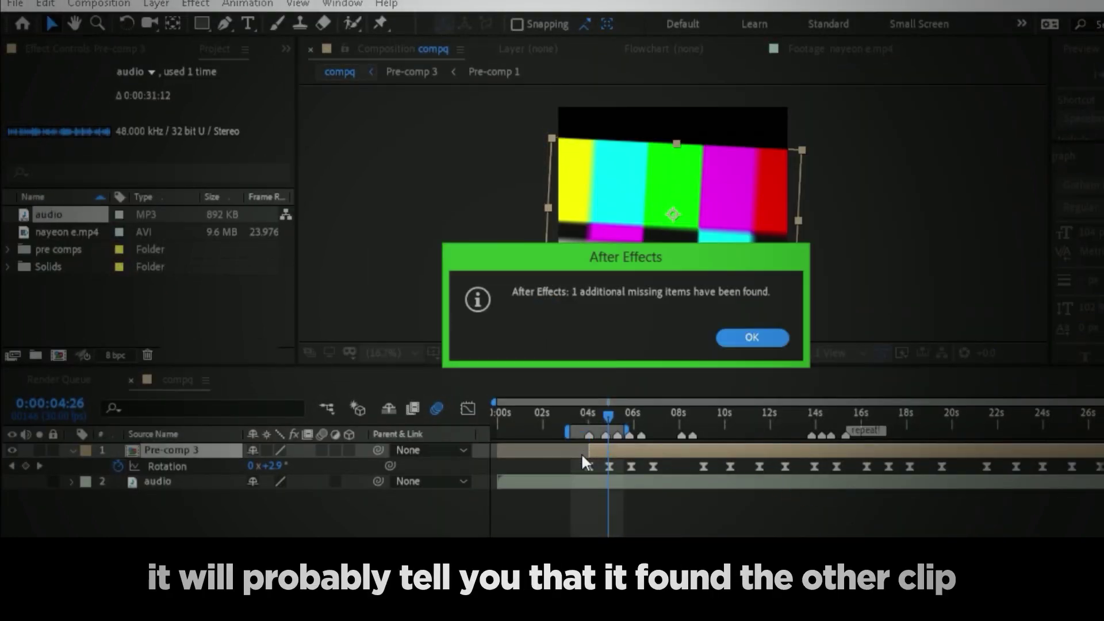
Step: Accept the recovered item, open Pre-comp 3, scrub to 0:00:07:17, then open Pre-comp 1
{"action": "left_click", "coordinate": [751, 344]}
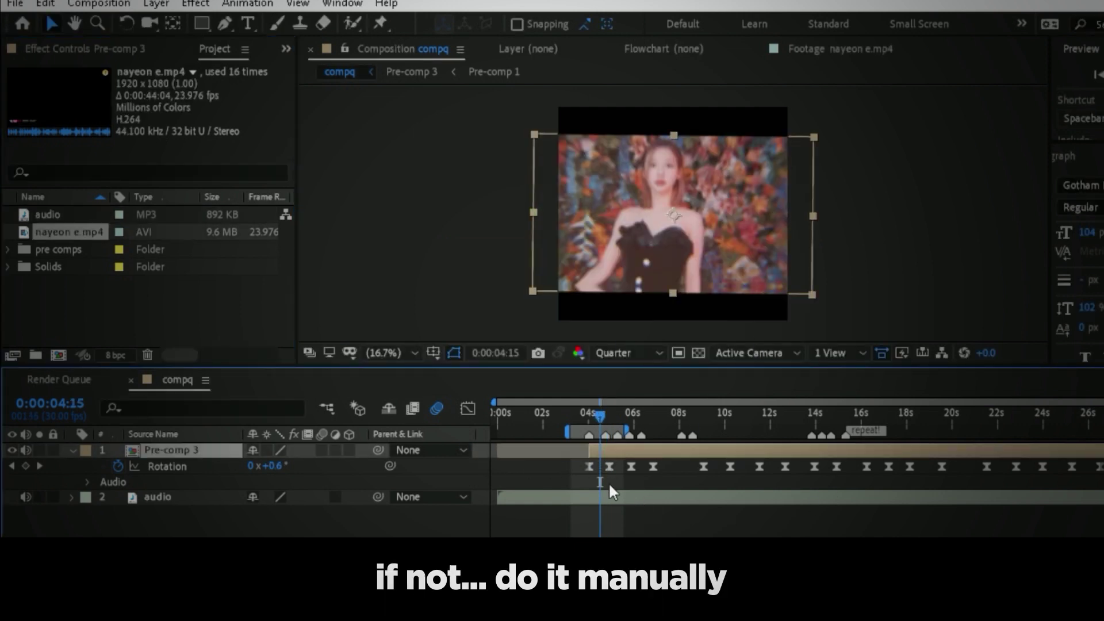
{"action": "double_click", "coordinate": [615, 451]}
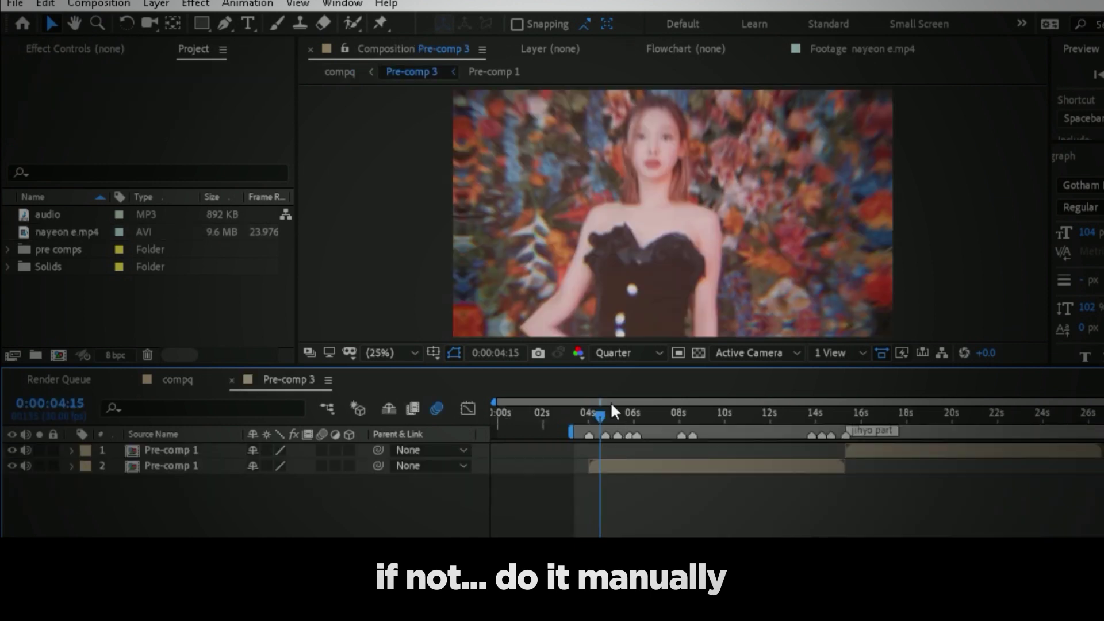
{"action": "left_click_drag", "start_coordinate": [611, 408], "coordinate": [671, 416]}
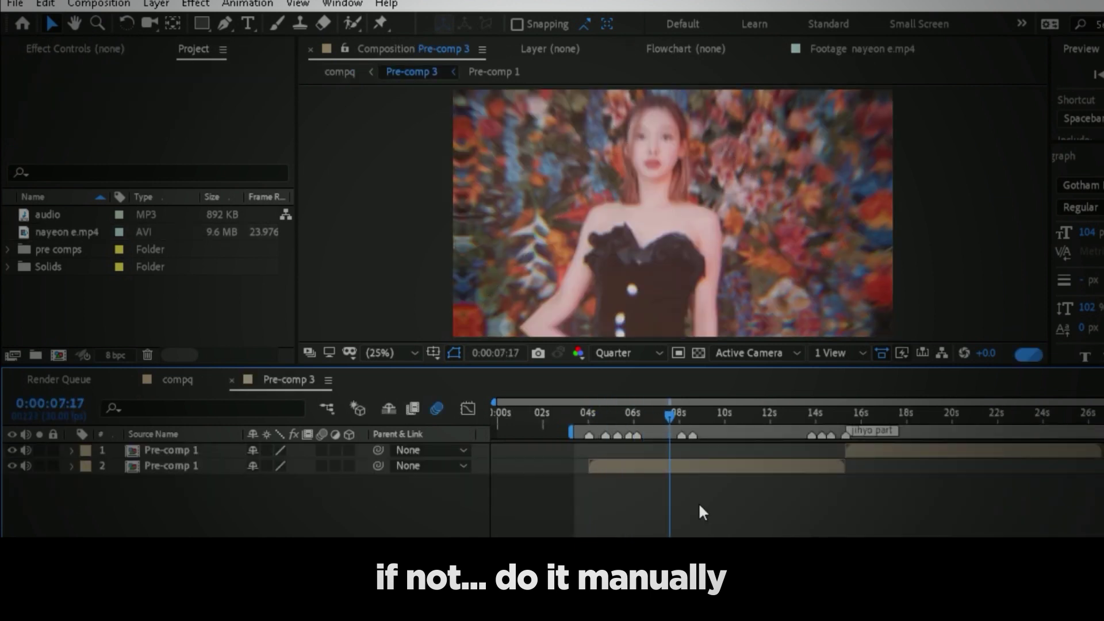
{"action": "double_click", "coordinate": [685, 464]}
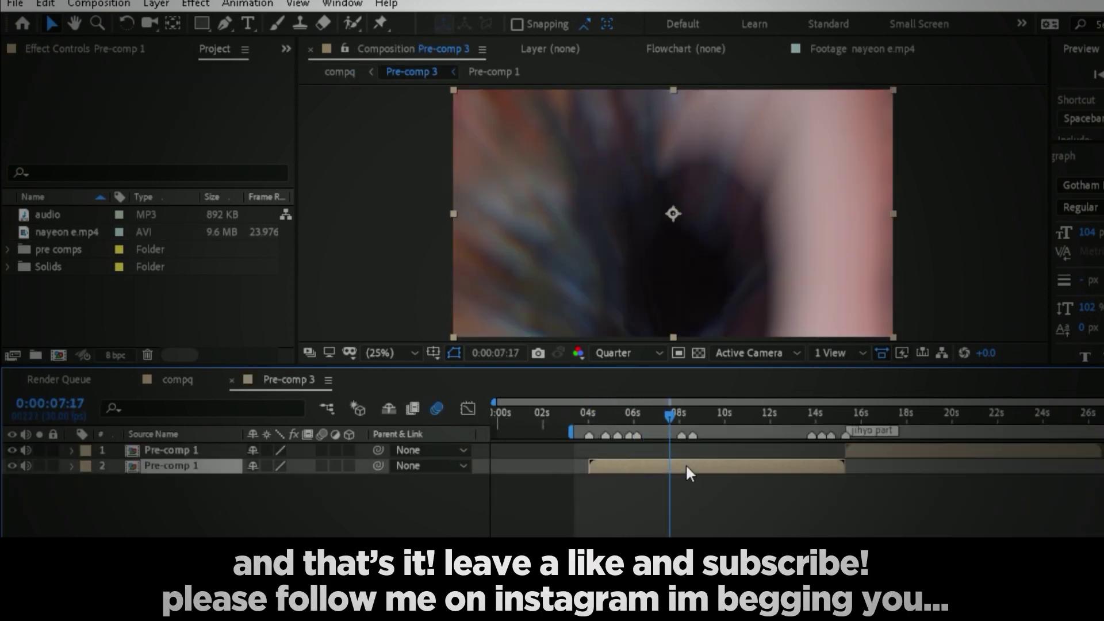